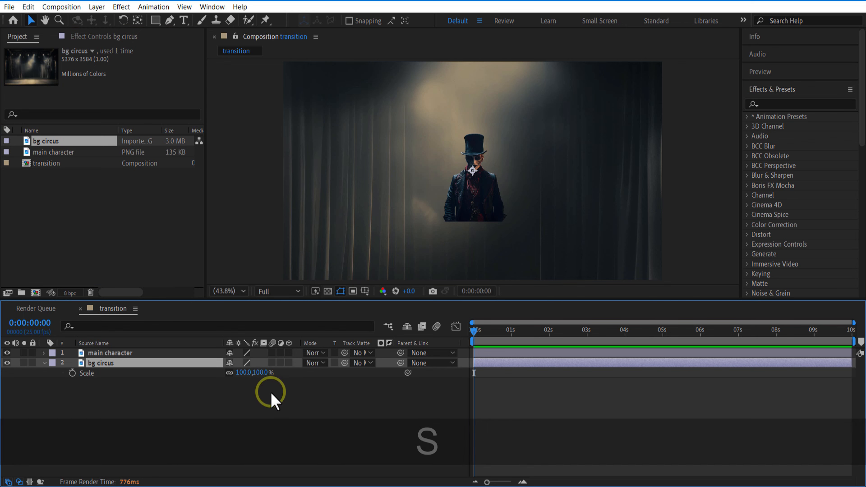
Scale the bg circus layer to fit the frame, and resize and reposition the main character as a larger figure in front
drag(245, 373, 287, 364)
click(110, 353)
key(s)
key(p)
click(44, 353)
Find the Gradient Ramp effect and apply it to the bg circus layer
click(789, 104)
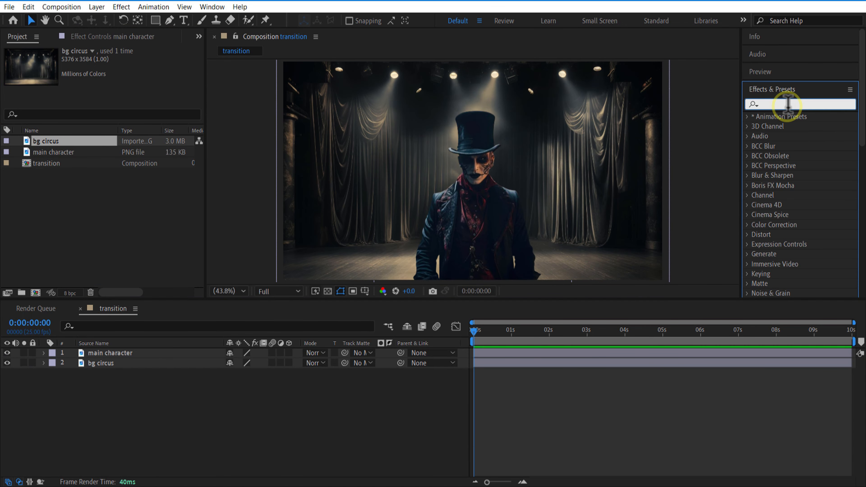
text(ramp)
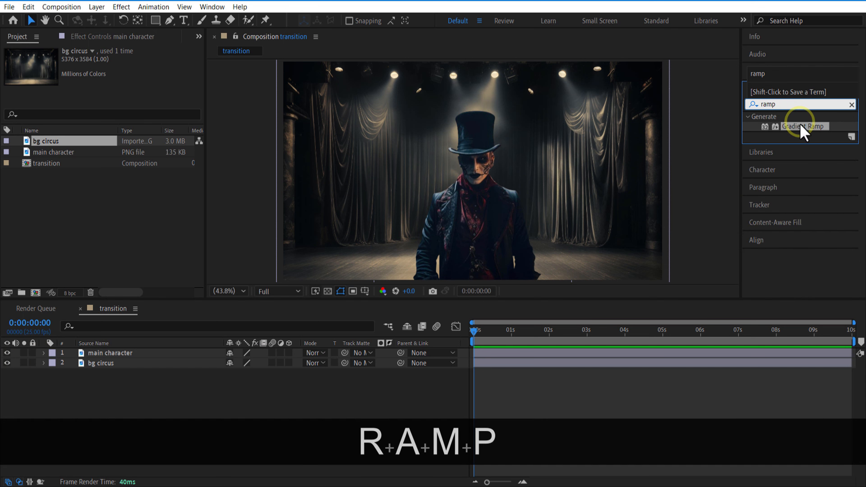
drag(802, 133, 119, 364)
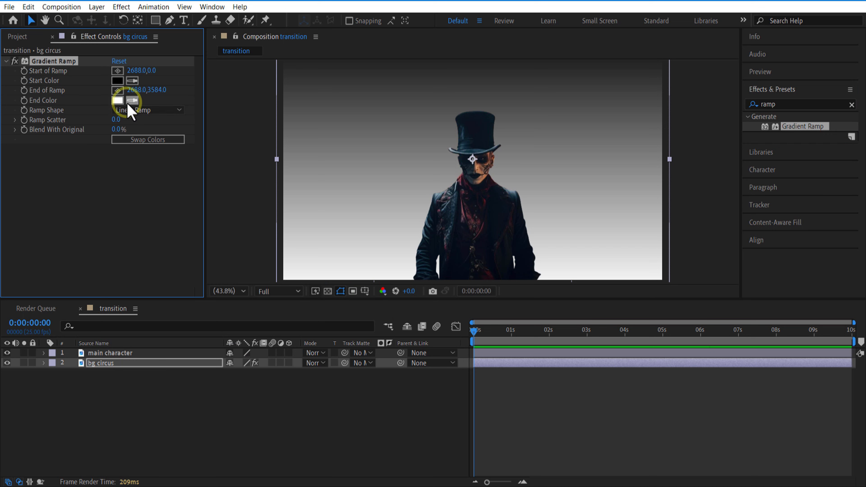
Sample dark tones for the ramp's start and end colors and set Blend With Original to 43%
drag(121, 129, 144, 134)
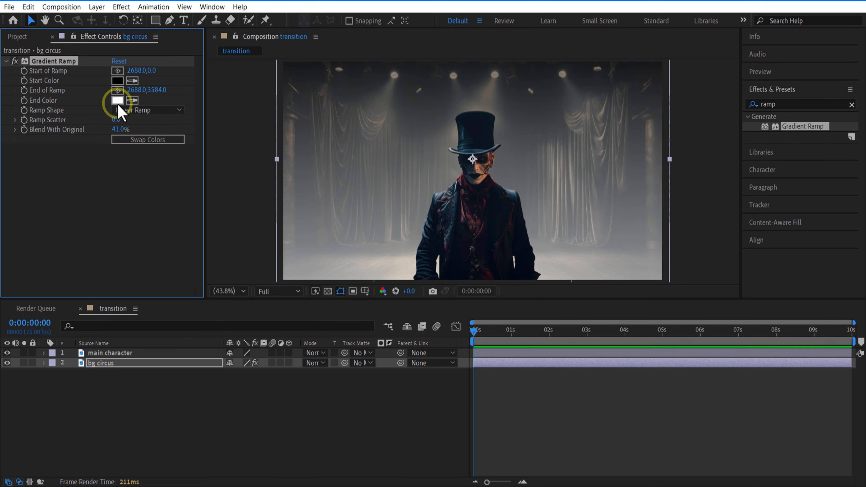
click(137, 101)
click(457, 198)
click(401, 294)
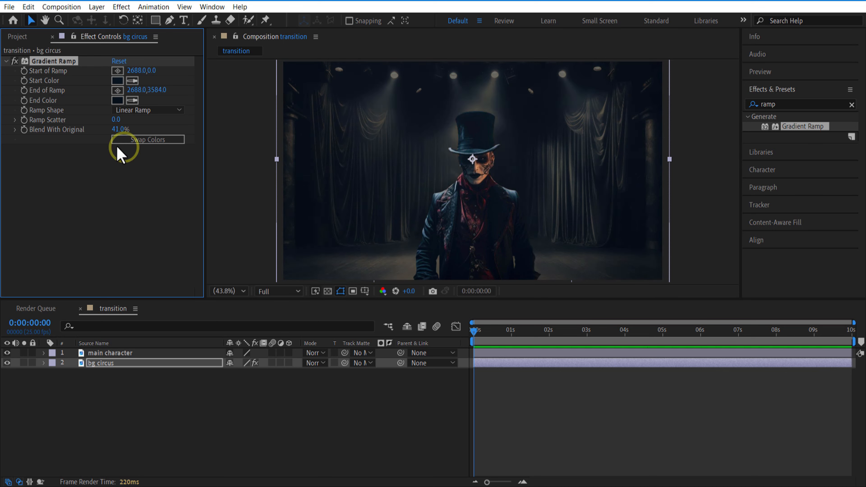
drag(119, 130, 124, 133)
click(360, 434)
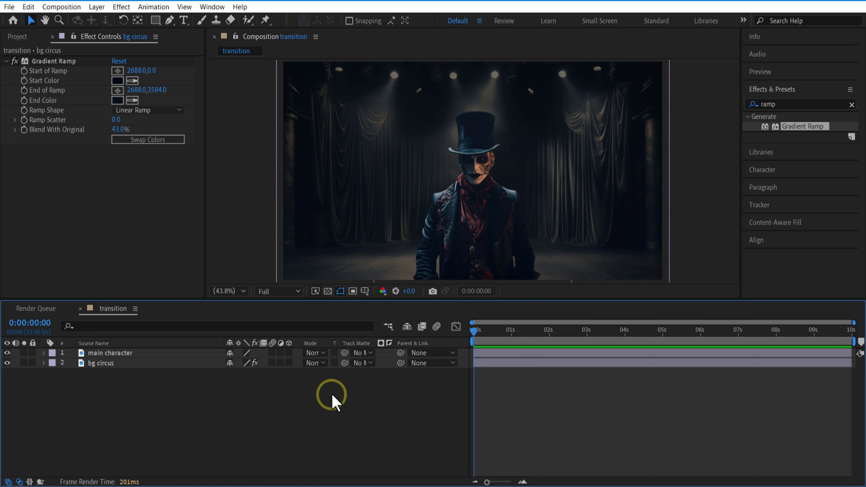
Make the main character and bg circus layers 3D and set the bg circus position to 960, 553, 1000
drag(289, 363, 289, 353)
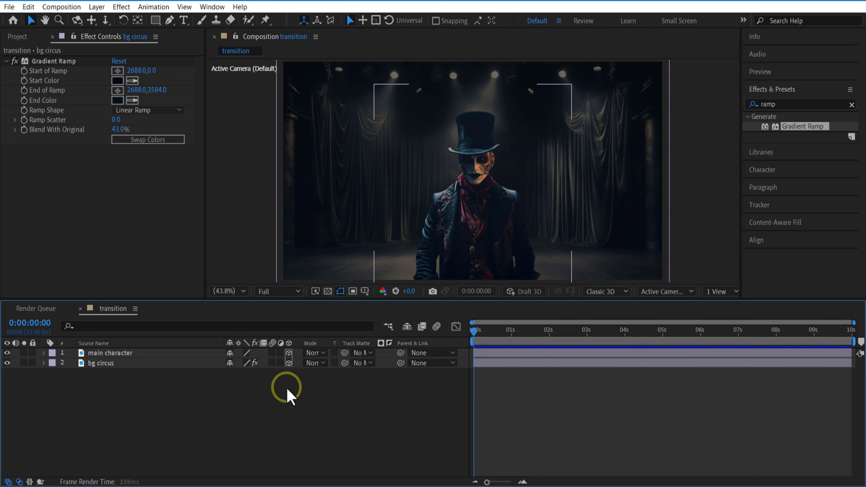
click(146, 363)
key(p)
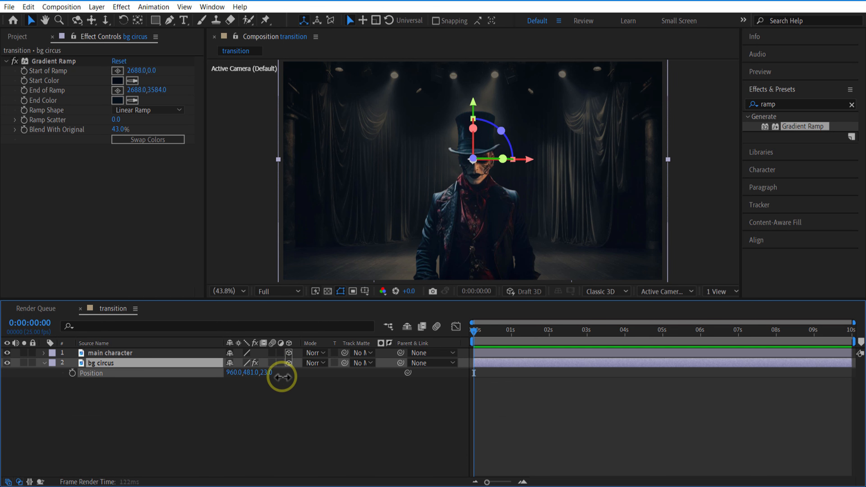
click(265, 373)
text(1000)
click(446, 196)
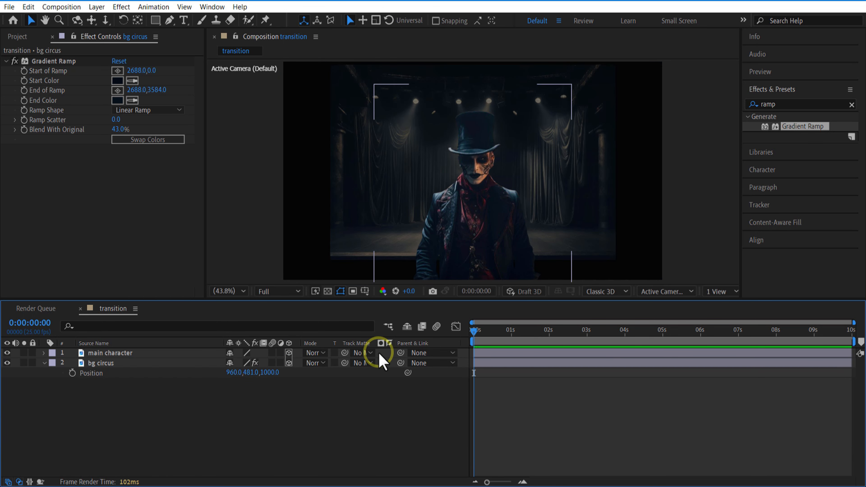
drag(247, 373, 284, 380)
click(332, 414)
Add a one-node camera with the 50mm preset to the composition
right_click(299, 423)
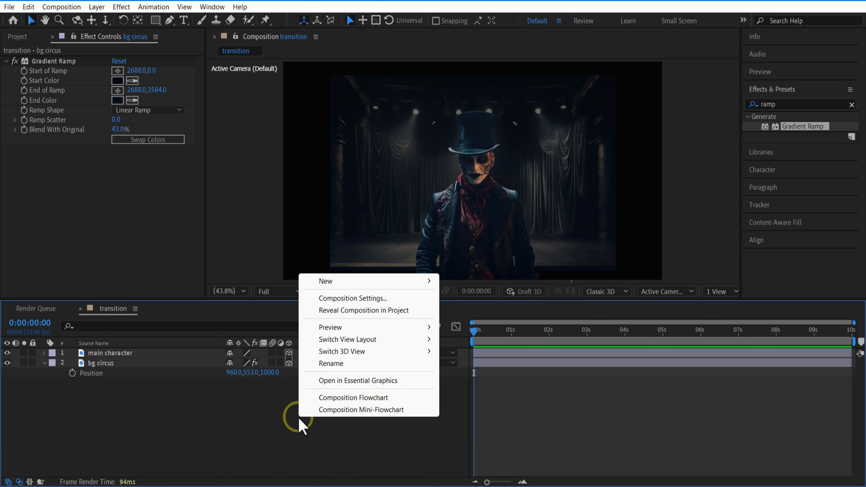
mouse_move(348, 281)
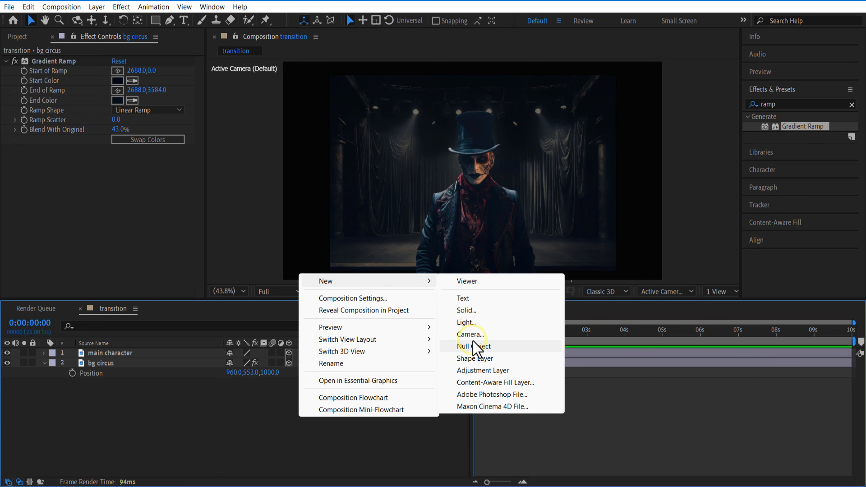
click(469, 335)
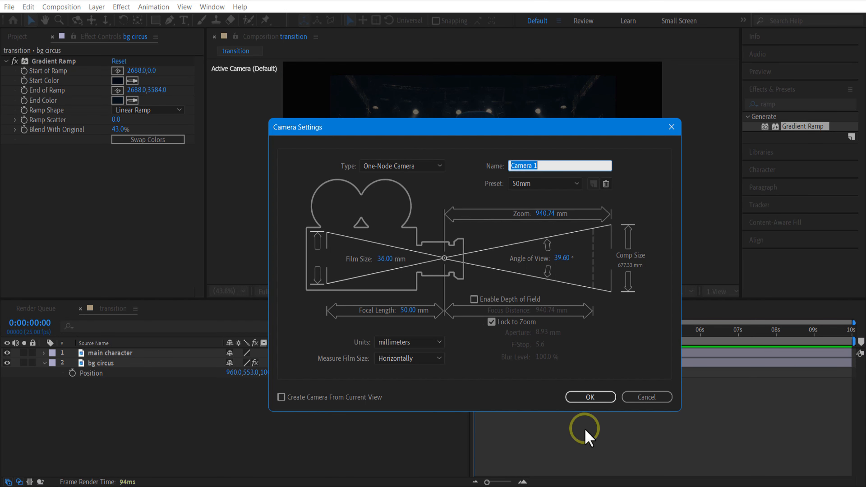
click(582, 398)
Add a null object, parent the camera to it, and make the null a 3D layer
right_click(229, 439)
mouse_move(289, 301)
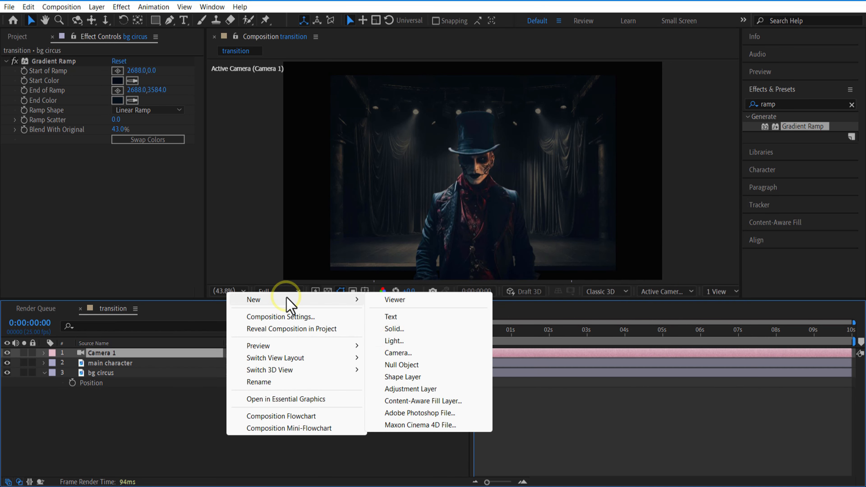
click(403, 365)
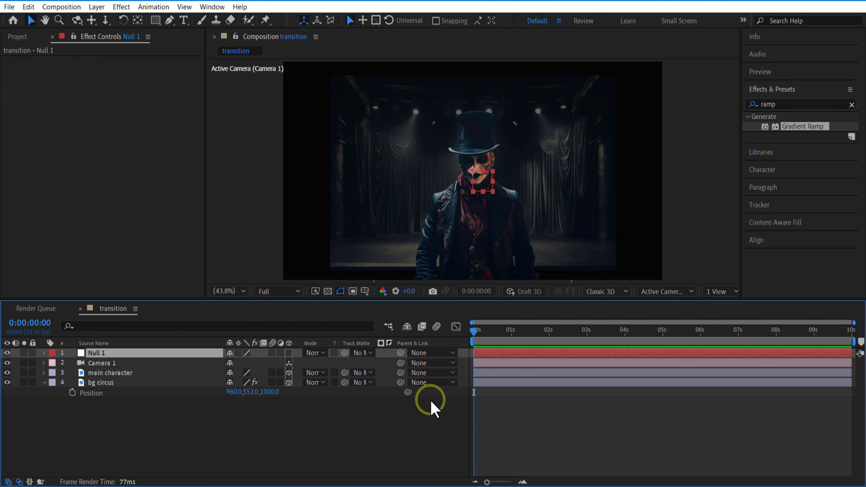
drag(397, 368, 140, 354)
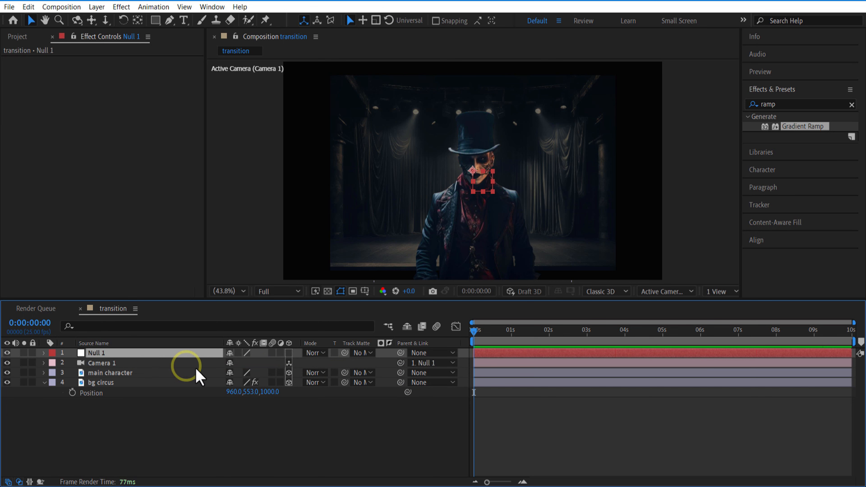
click(289, 354)
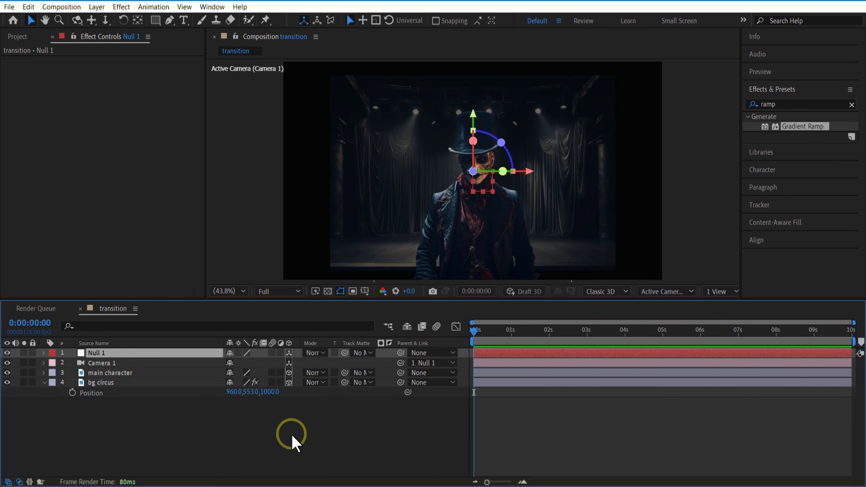
Keyframe the null's position at 3 seconds with Z at 0, and at 0 seconds with Z at 1000
click(149, 355)
key(p)
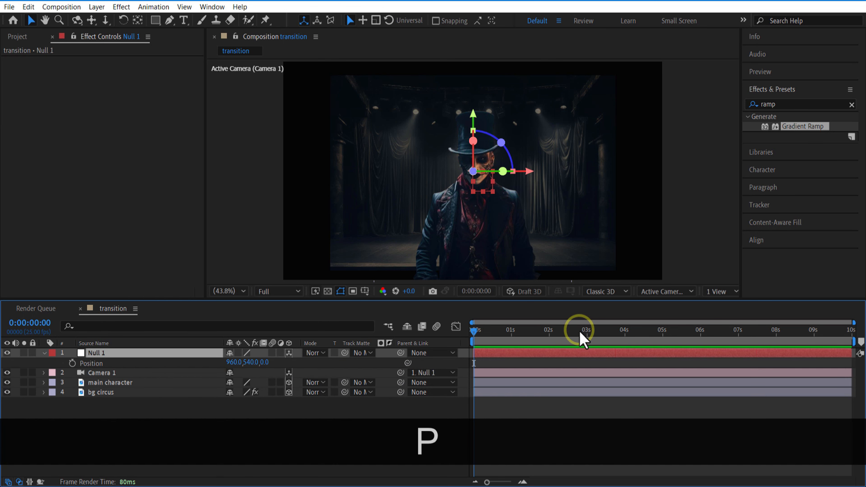
click(588, 331)
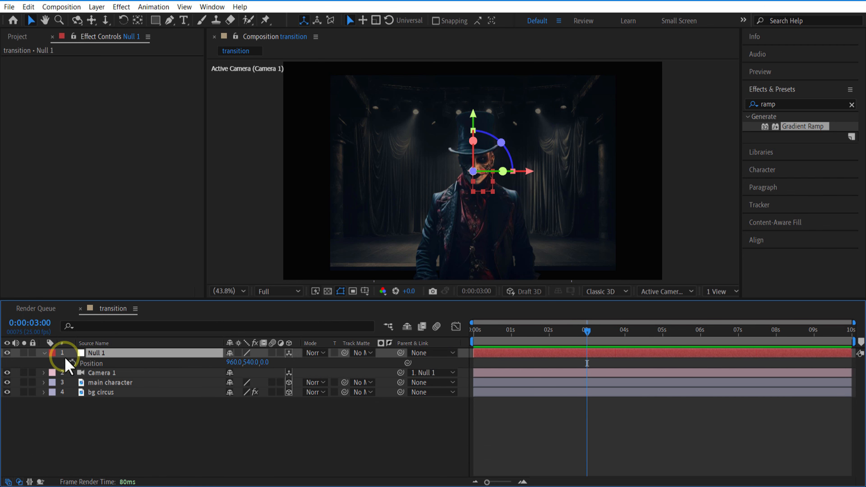
click(71, 363)
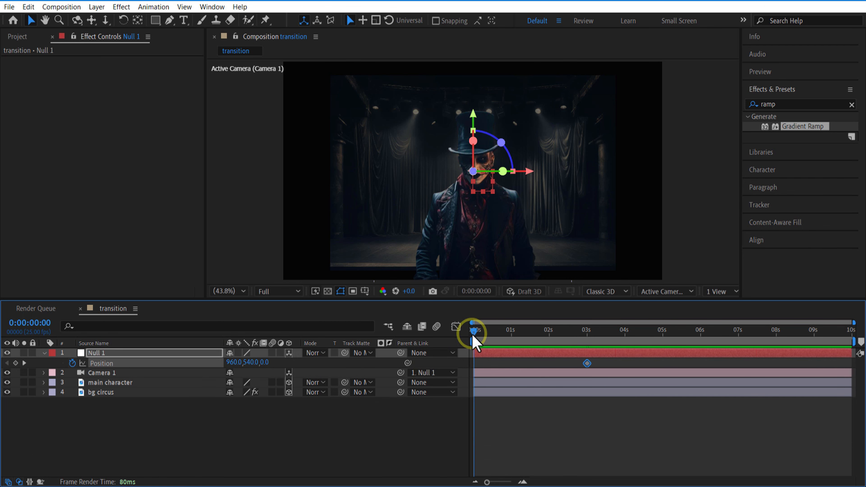
text(1000)
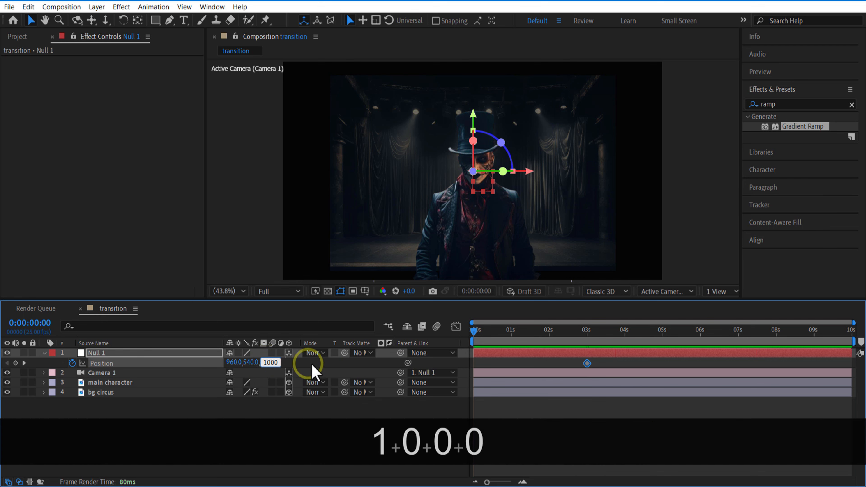
click(327, 363)
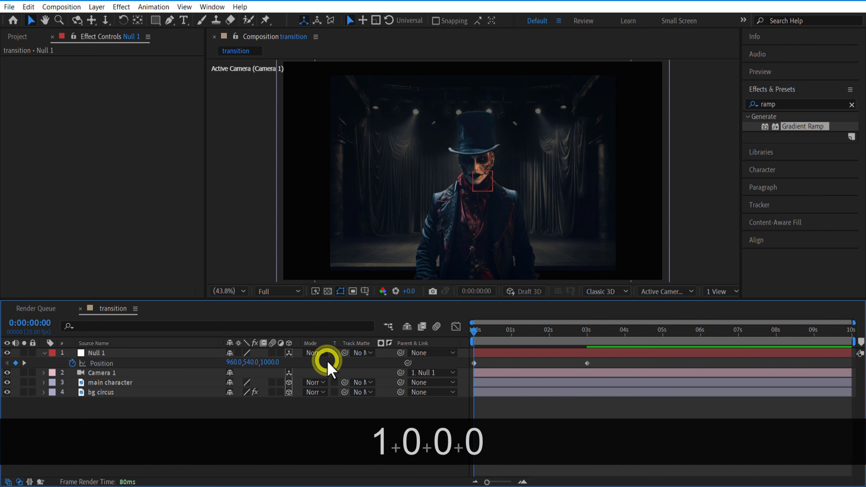
Enlarge the bg circus layer so it fills the whole frame at 3 seconds, checking the camera move
drag(473, 331, 588, 351)
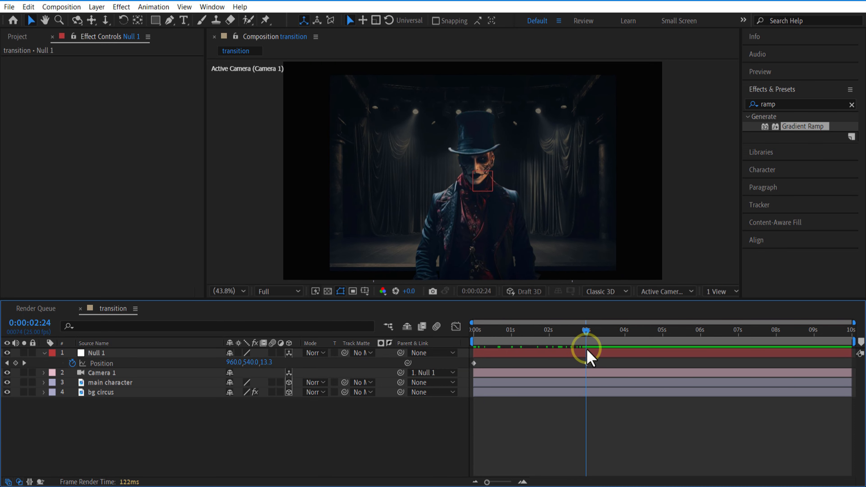
click(157, 392)
drag(626, 271, 666, 309)
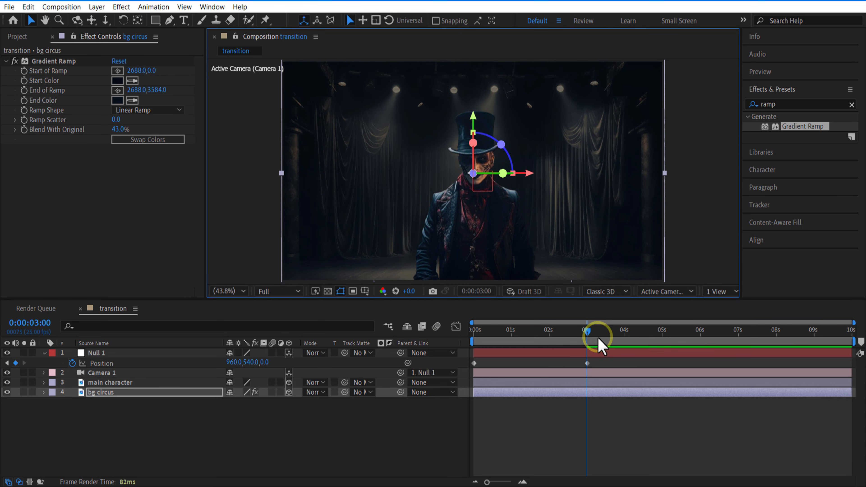
drag(584, 332, 474, 331)
Apply Easy Ease to both position keyframes of the null
drag(603, 360, 472, 366)
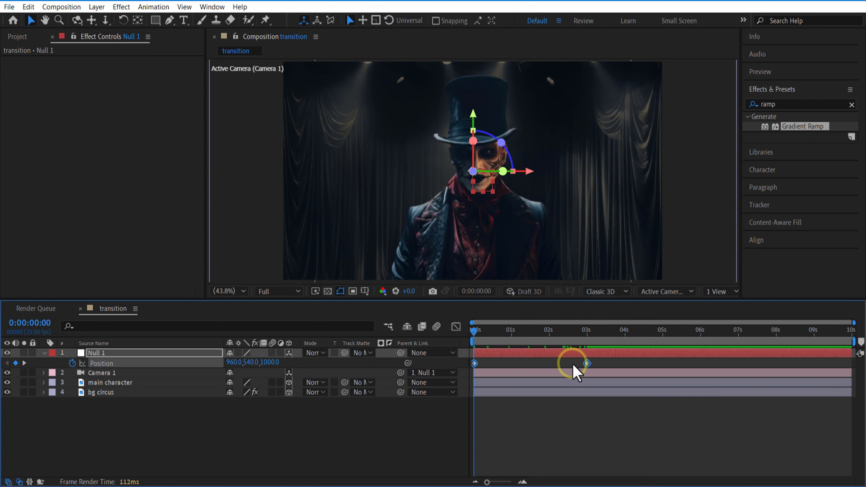
right_click(588, 363)
mouse_move(634, 359)
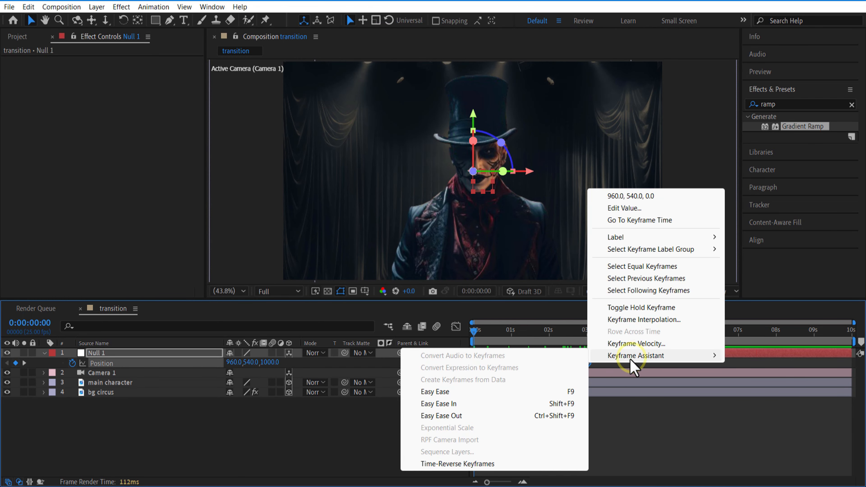
click(482, 388)
Reshape the null's position speed graph with a sharp early peak and a long slow-down towards the 3-second keyframe
click(456, 327)
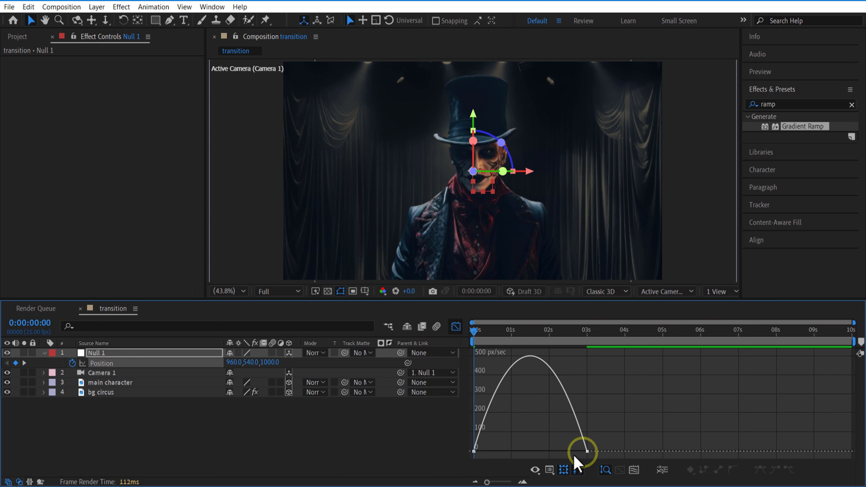
drag(617, 429, 439, 463)
right_click(641, 401)
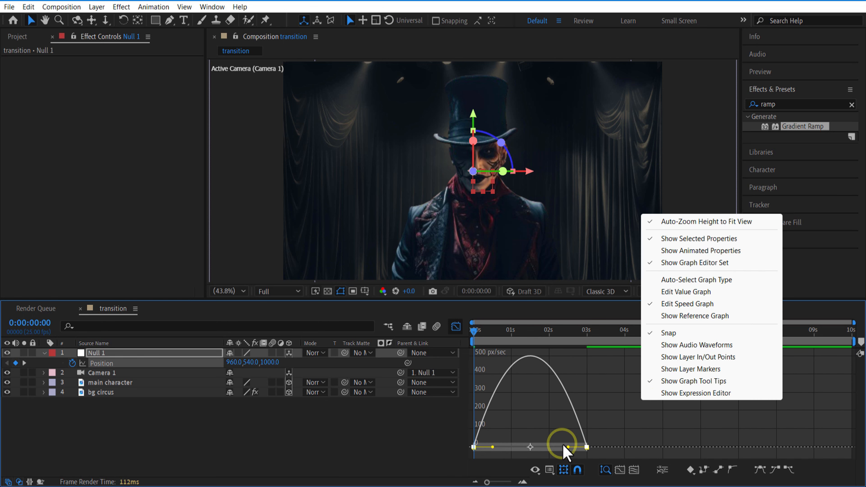
drag(571, 446, 501, 448)
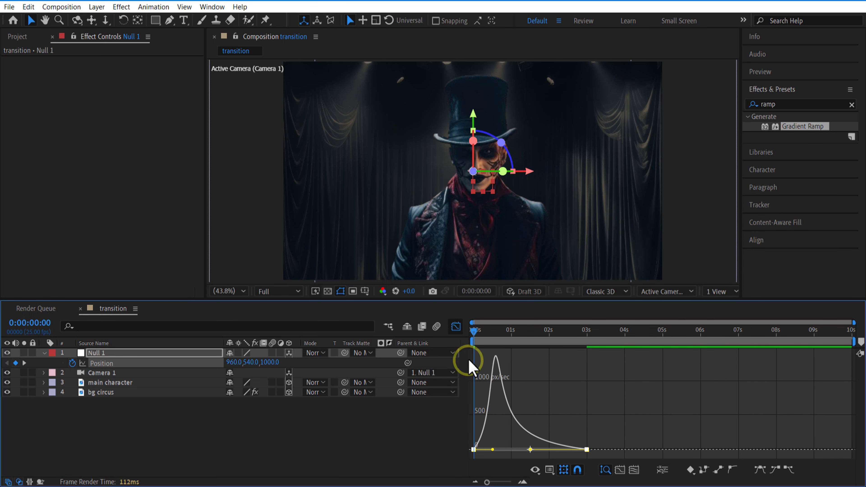
click(456, 327)
Enable motion blur for the composition and for the main character and bg circus layers
key(k)
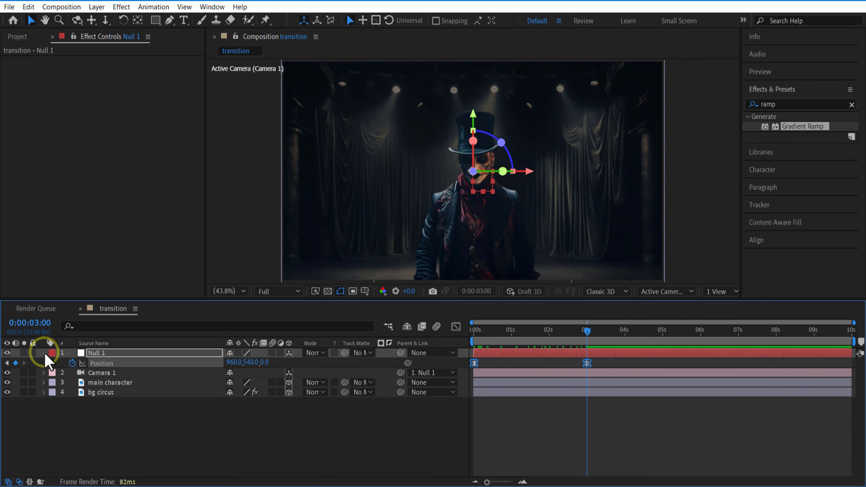
click(44, 353)
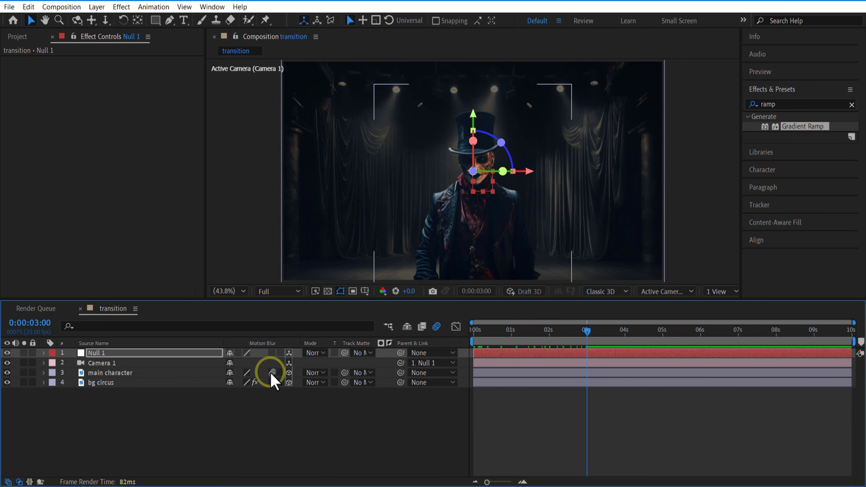
drag(272, 376, 272, 383)
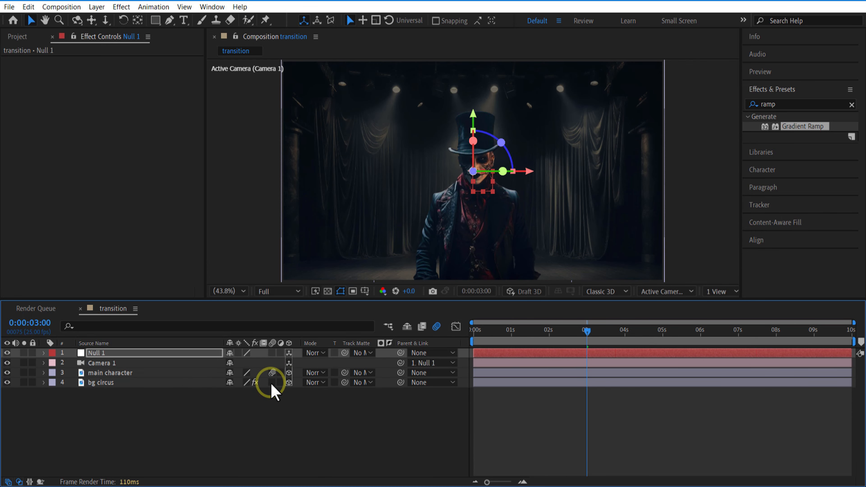
click(288, 443)
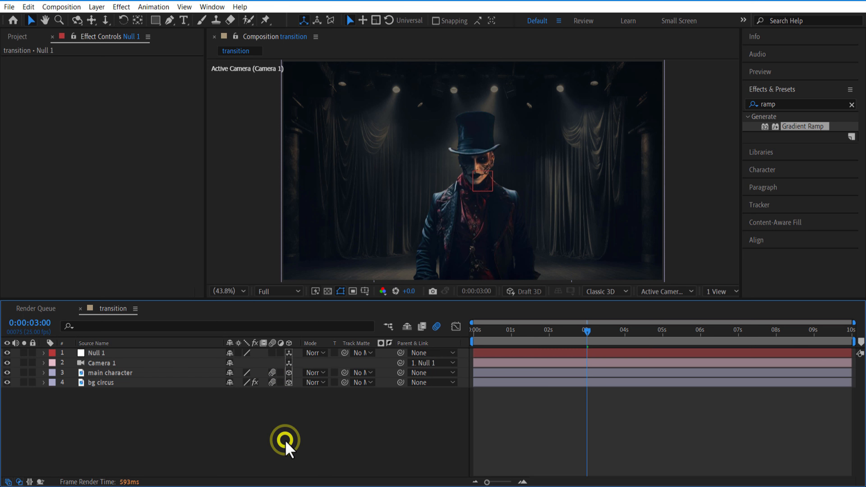
Create a new composition from the transition composition, nesting it as a layer
click(16, 36)
click(54, 194)
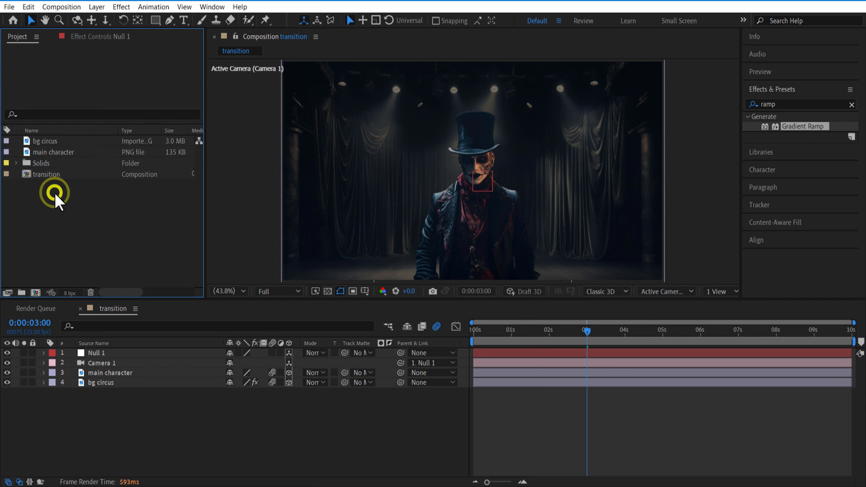
click(48, 175)
drag(42, 272, 36, 298)
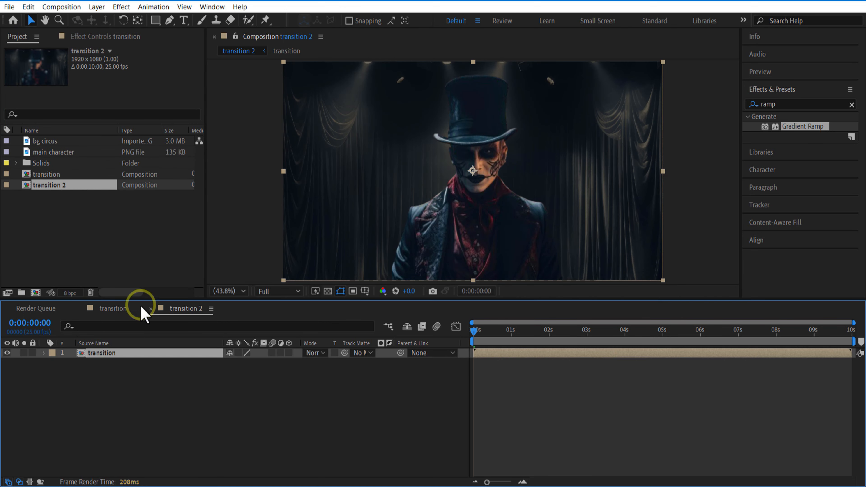
Rename the transition 2 composition as final
right_click(58, 191)
click(96, 363)
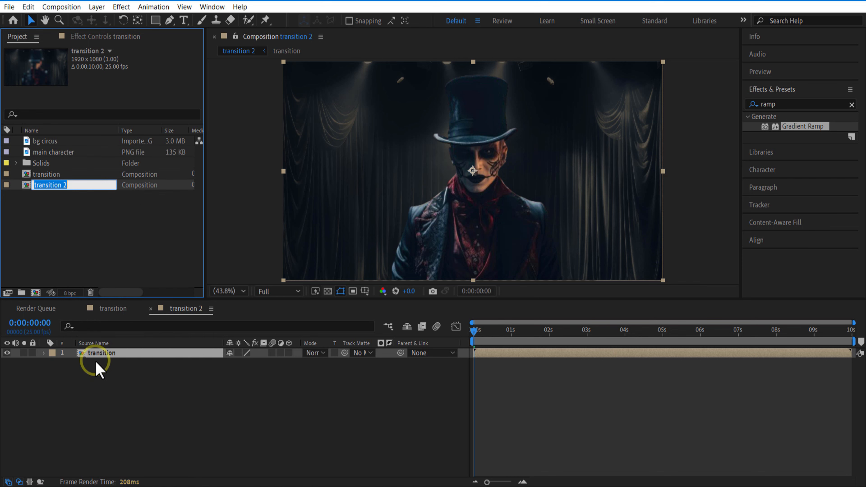
text(final)
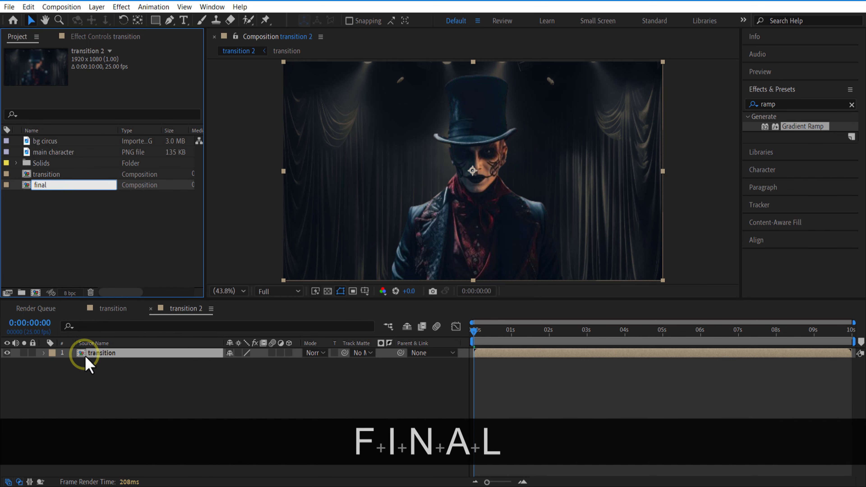
click(67, 251)
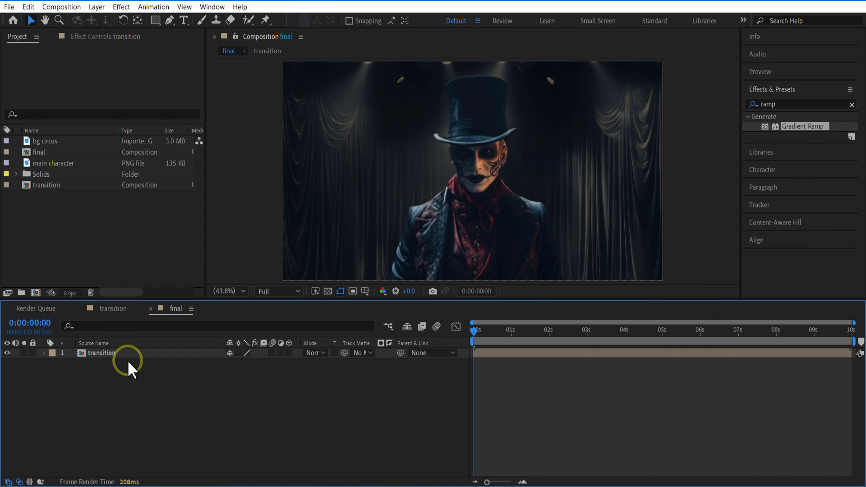
Make the transition layer 3D in the final composition and add a new camera with its current settings
click(124, 353)
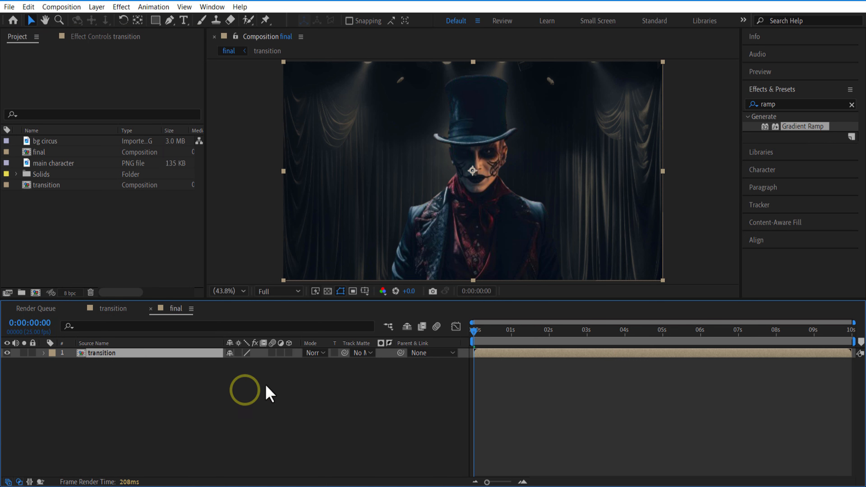
click(289, 353)
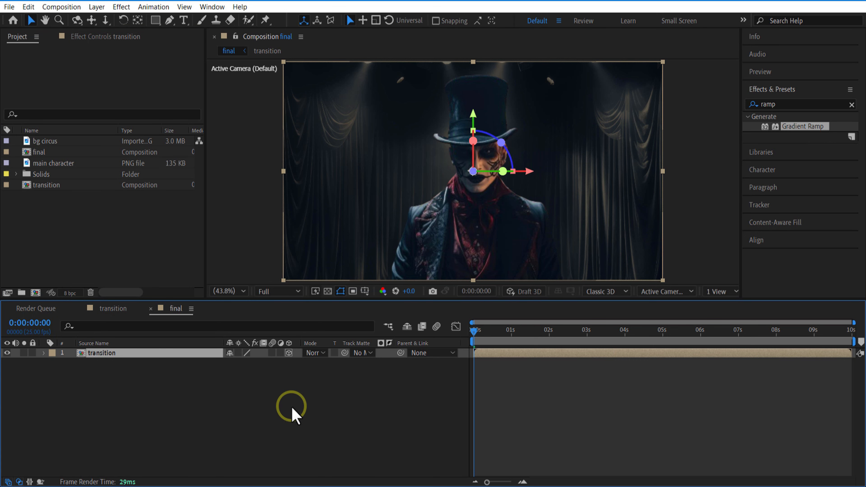
right_click(275, 412)
mouse_move(330, 273)
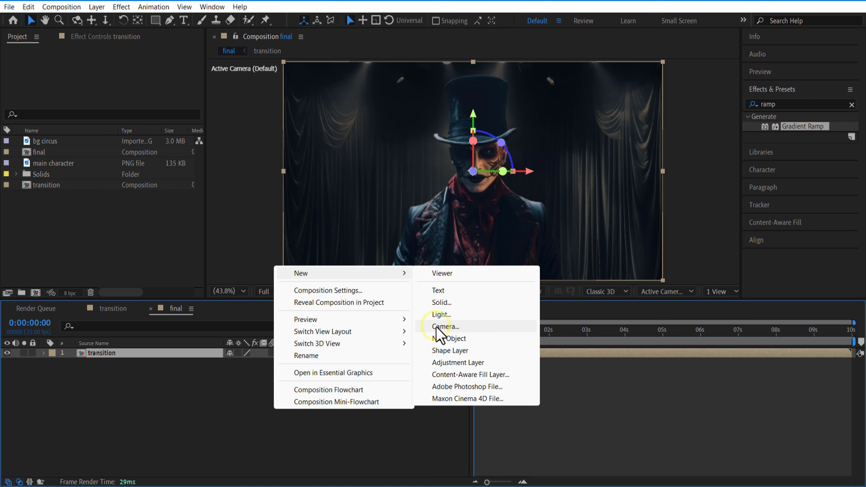
click(443, 328)
click(578, 399)
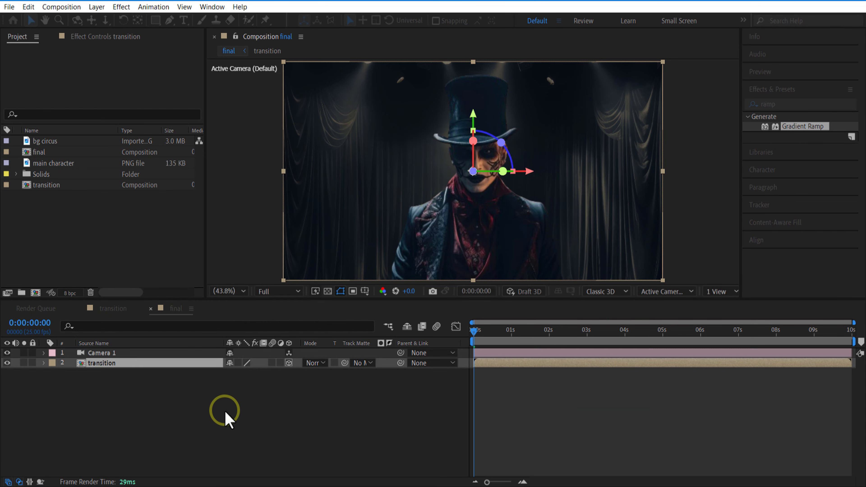
Add a null object, make it a 3D layer and parent the camera to it
right_click(226, 413)
mouse_move(358, 278)
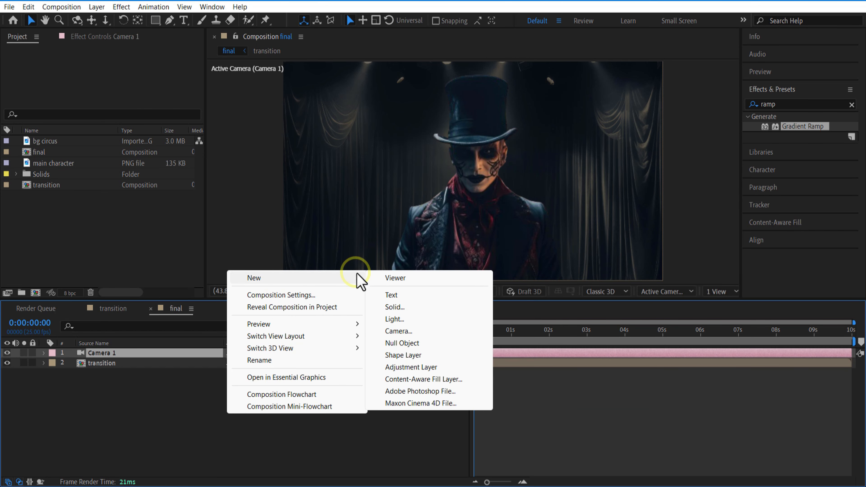
click(427, 345)
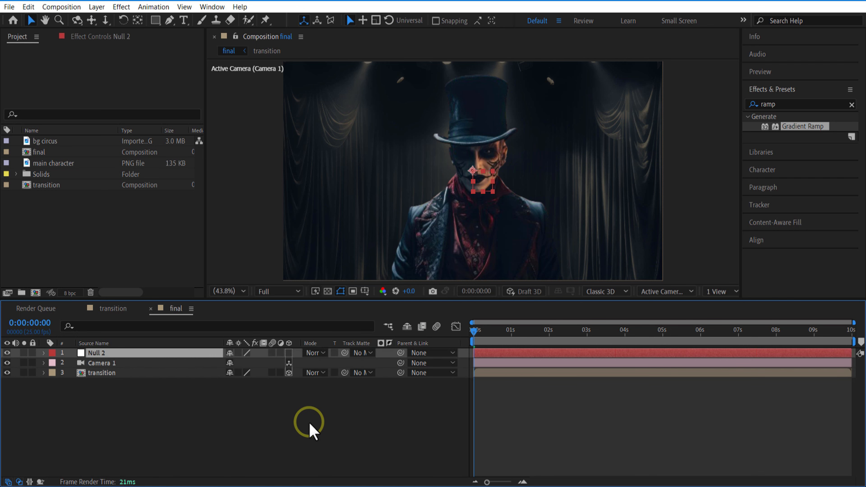
click(289, 353)
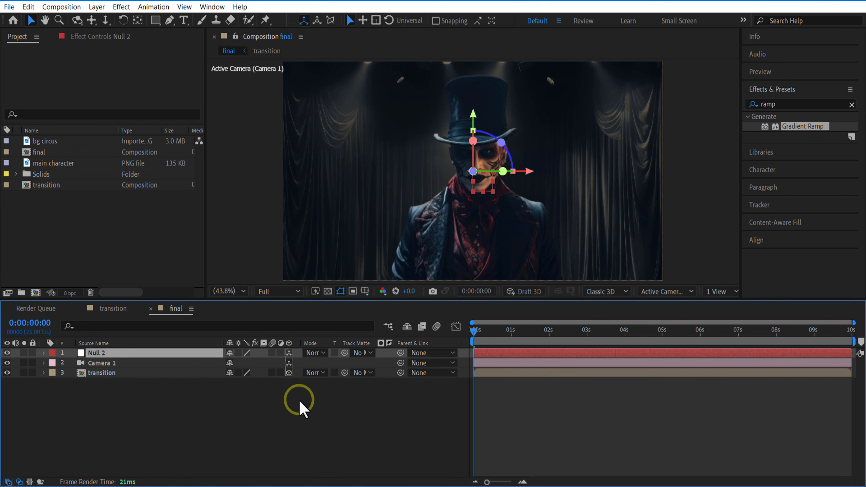
drag(401, 363, 176, 386)
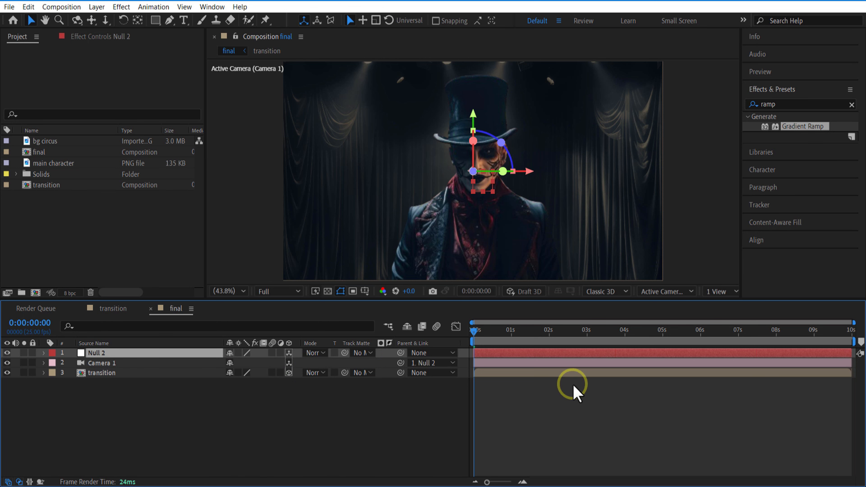
Keyframe the null's position at 4 seconds, and set its Z position to -4000 at 9 seconds
click(626, 333)
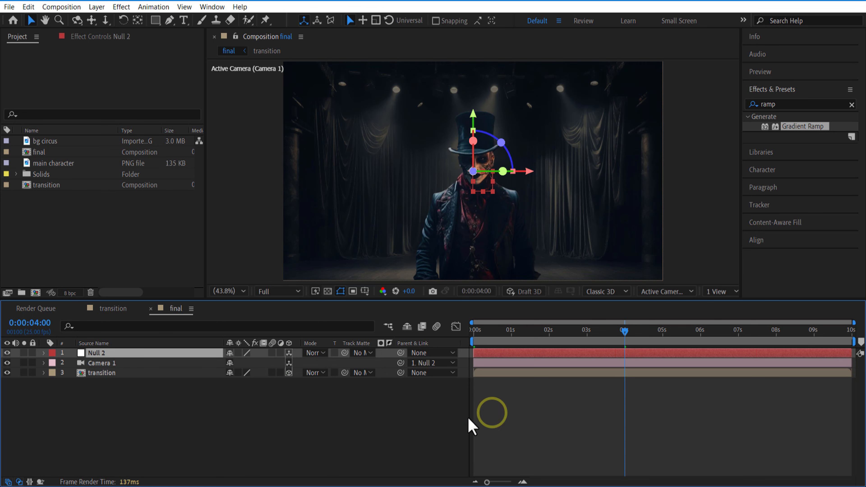
key(p)
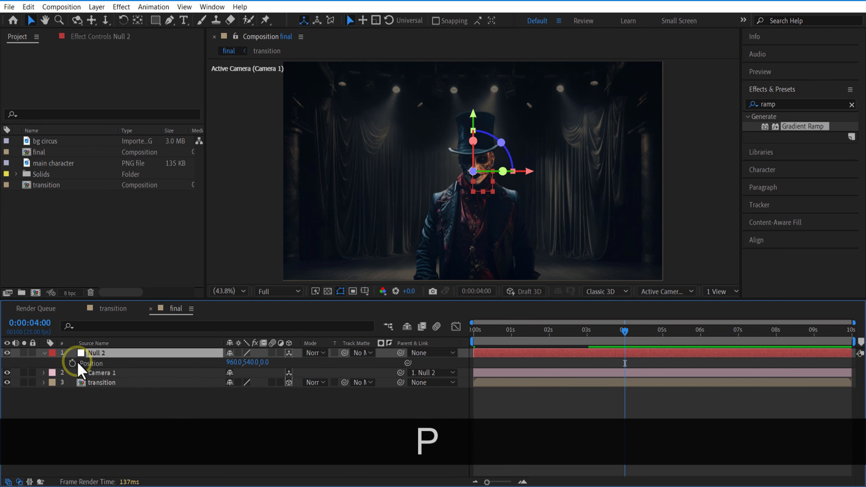
click(73, 363)
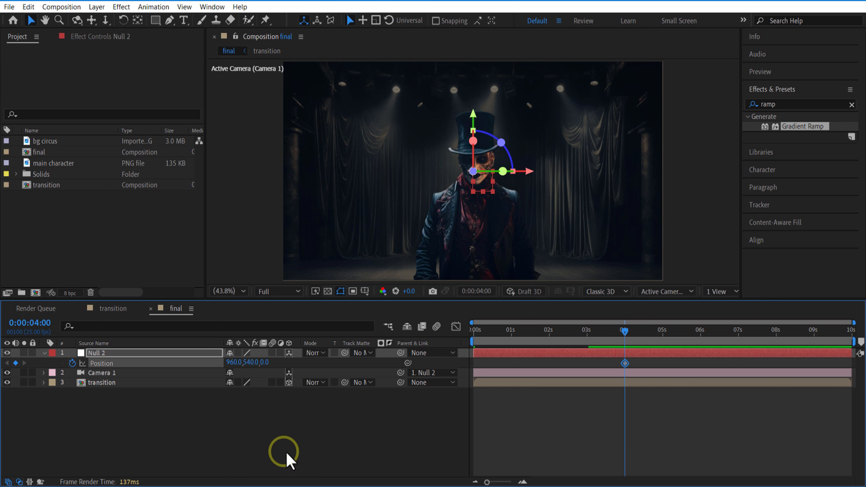
drag(627, 331, 815, 341)
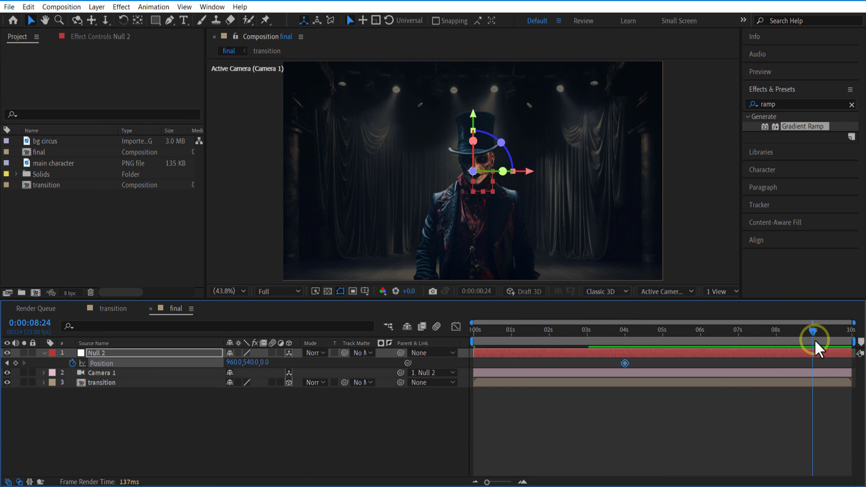
drag(267, 363, 190, 368)
click(268, 362)
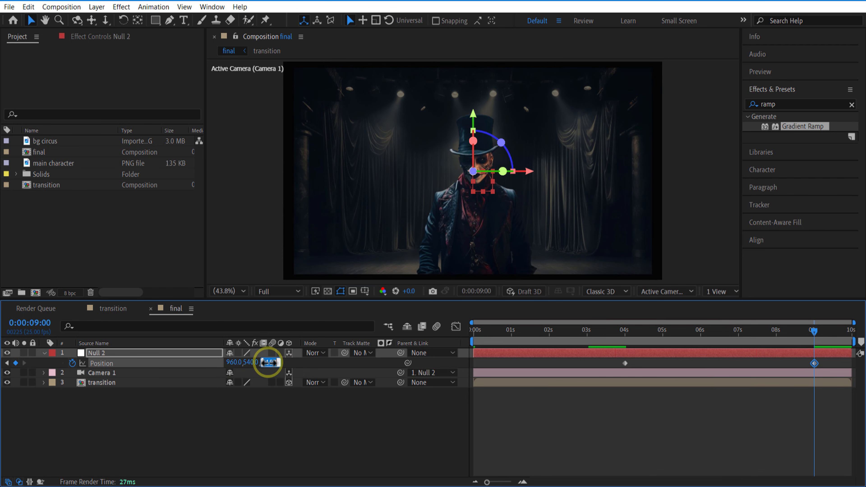
text(-4000)
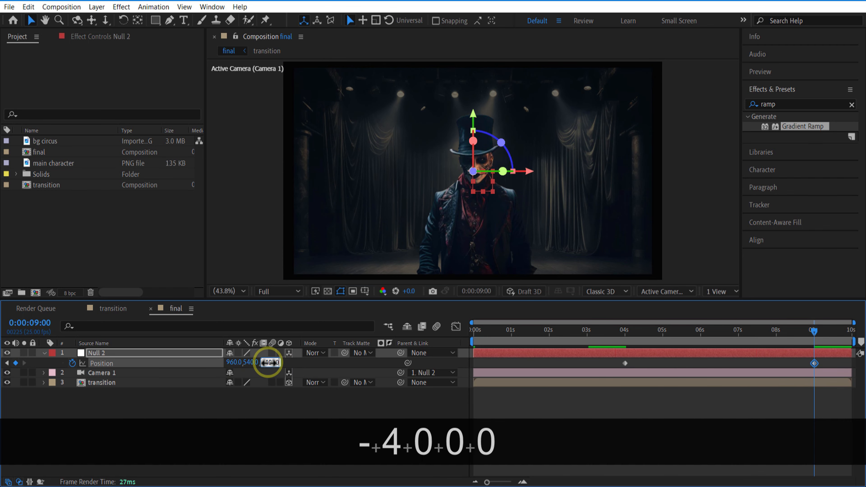
click(299, 364)
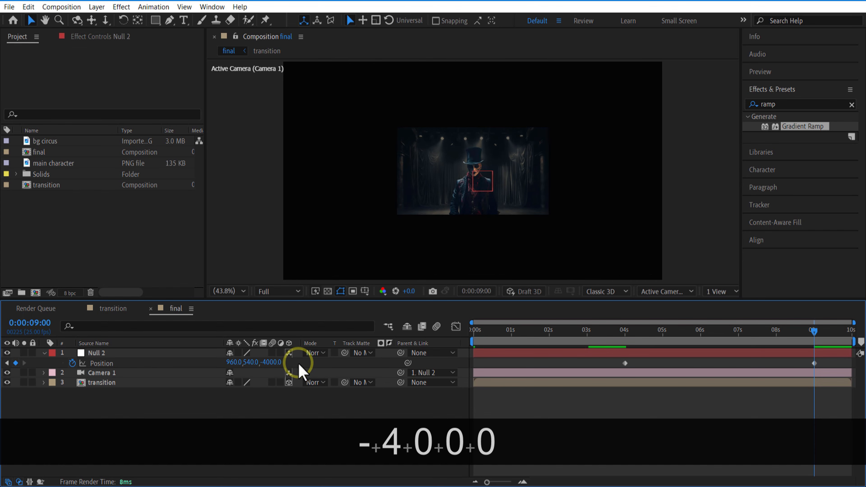
Apply Easy Ease to the null's position keyframes at 4 and 9 seconds
click(822, 364)
click(815, 363)
shift+click(626, 363)
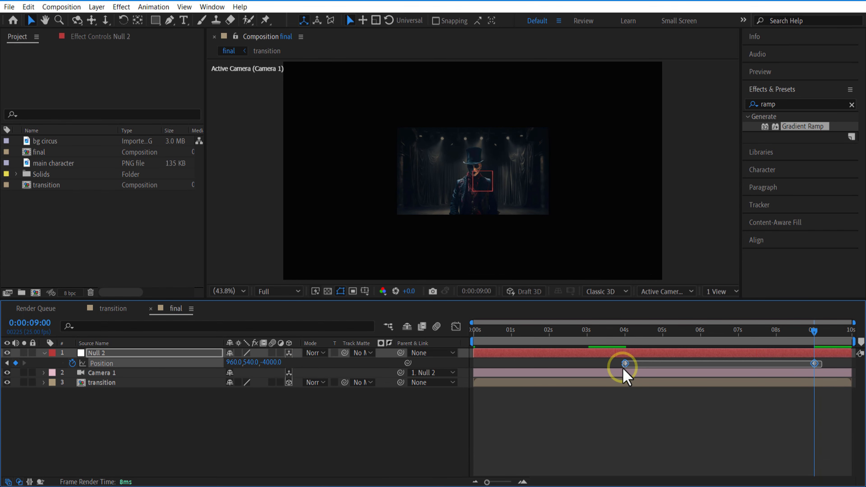
right_click(625, 364)
mouse_move(667, 363)
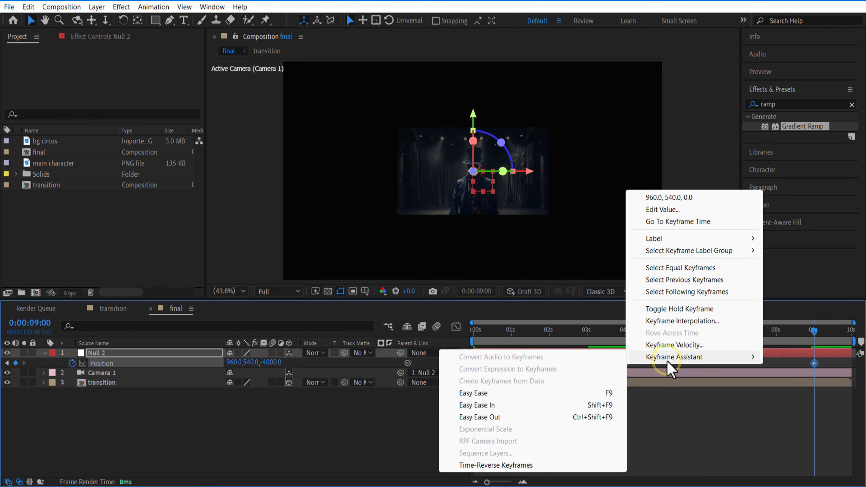
click(537, 391)
Set the incoming and outgoing velocity influence of both null position keyframes to 65%, and collapse the null's properties
right_click(816, 364)
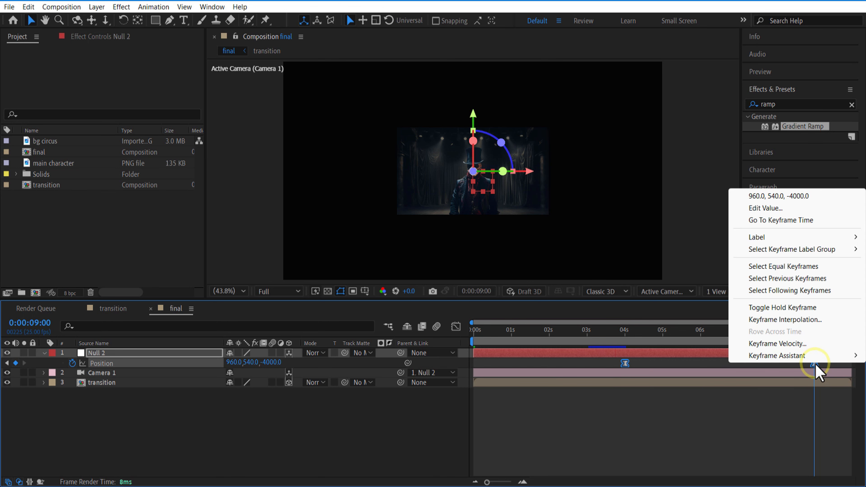
click(779, 344)
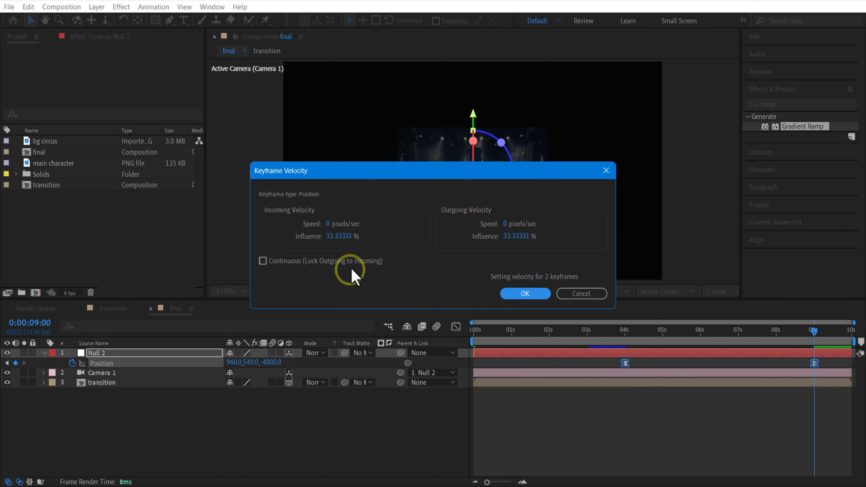
click(339, 236)
text(65)
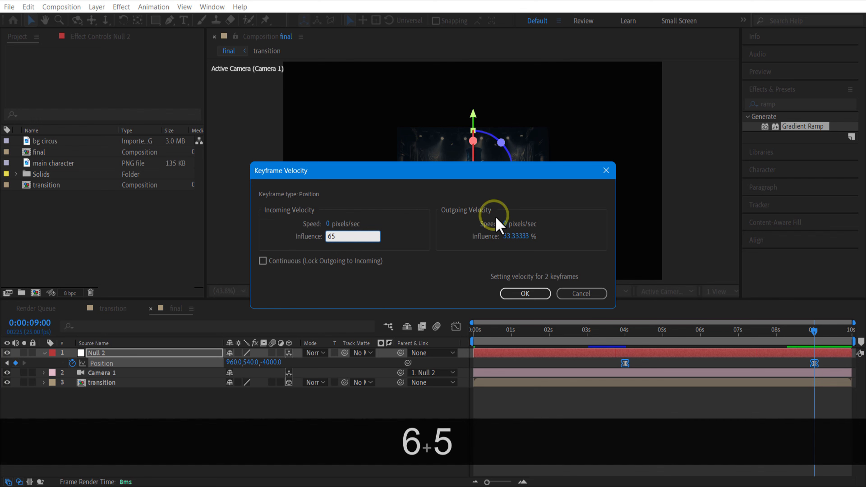
click(519, 236)
text(65)
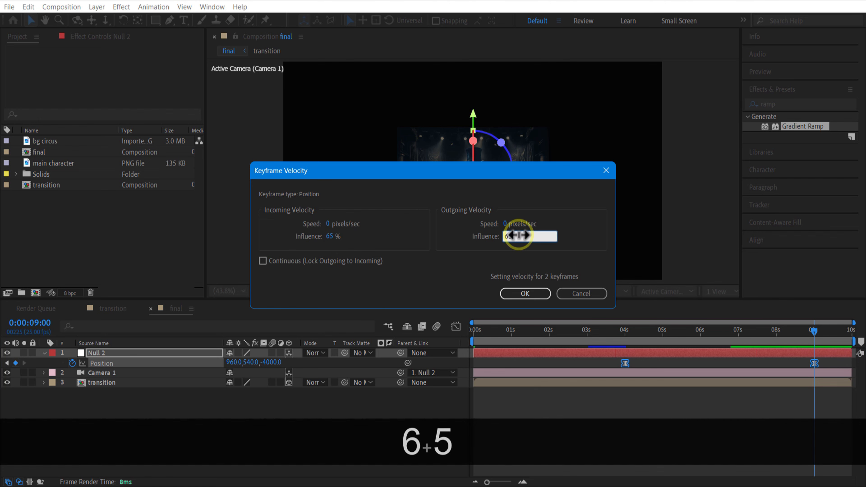
click(533, 293)
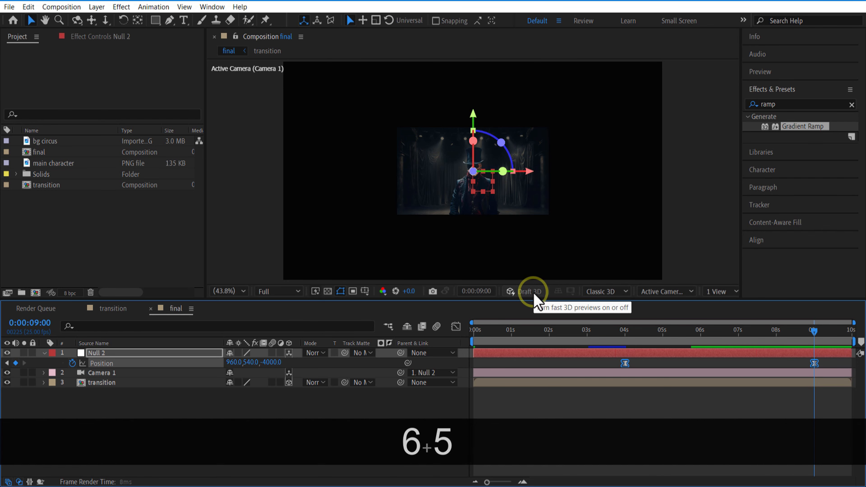
click(273, 423)
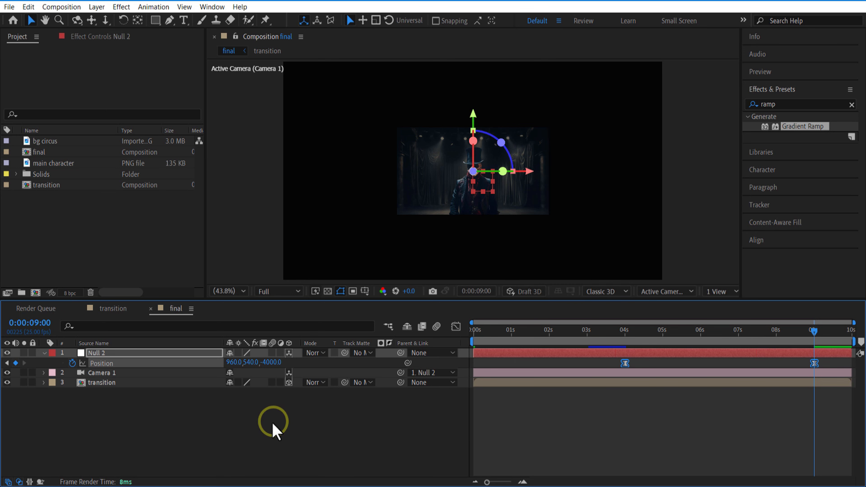
click(43, 353)
Create a 1920 x 1080 px solid named frame in near-black (#010101)
right_click(209, 420)
click(252, 287)
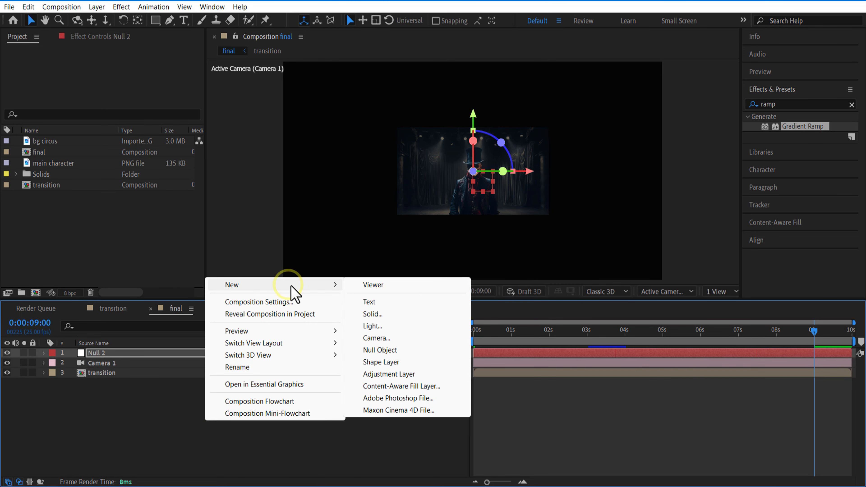
click(380, 315)
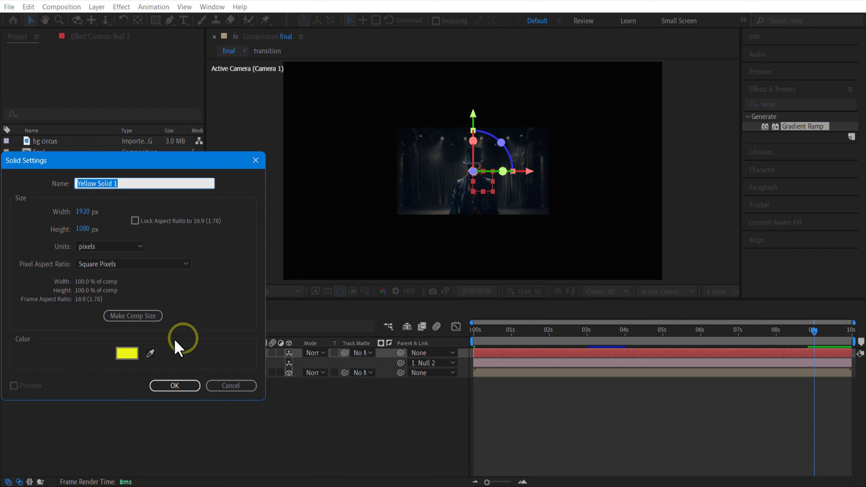
click(127, 354)
click(594, 287)
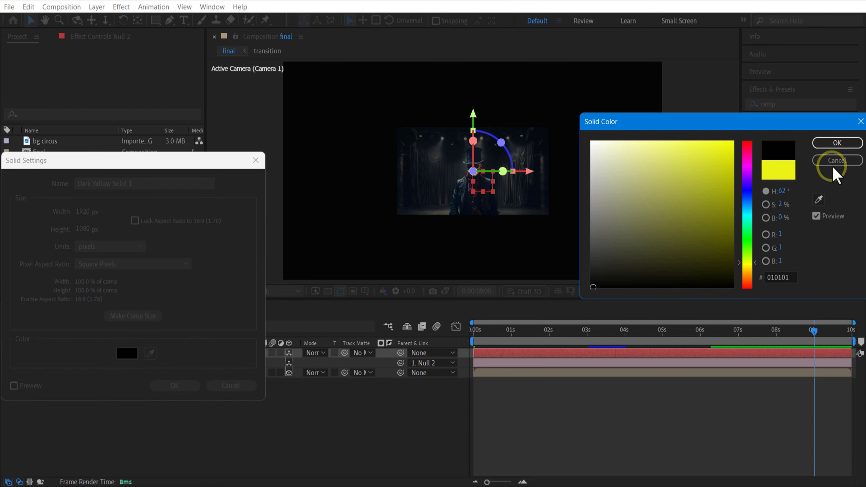
click(829, 146)
double_click(134, 184)
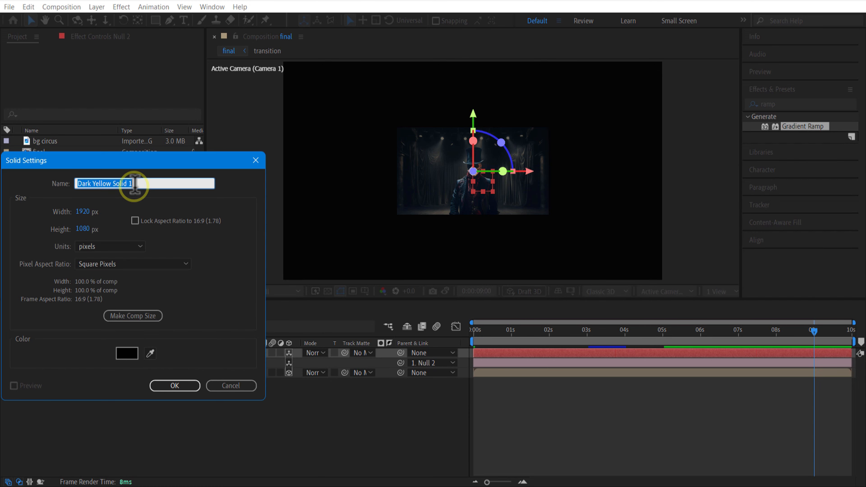
text(frame)
click(180, 389)
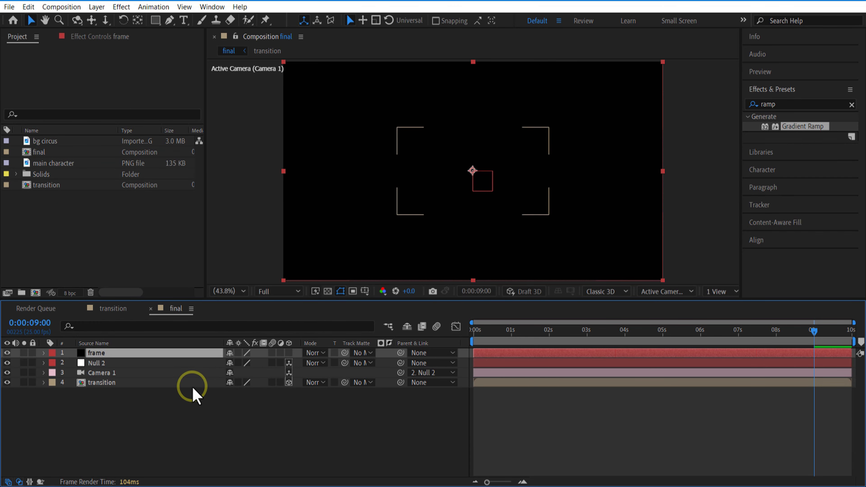
Make the frame solid a 3D layer and move it beneath the transition layer
click(289, 353)
drag(113, 363, 152, 421)
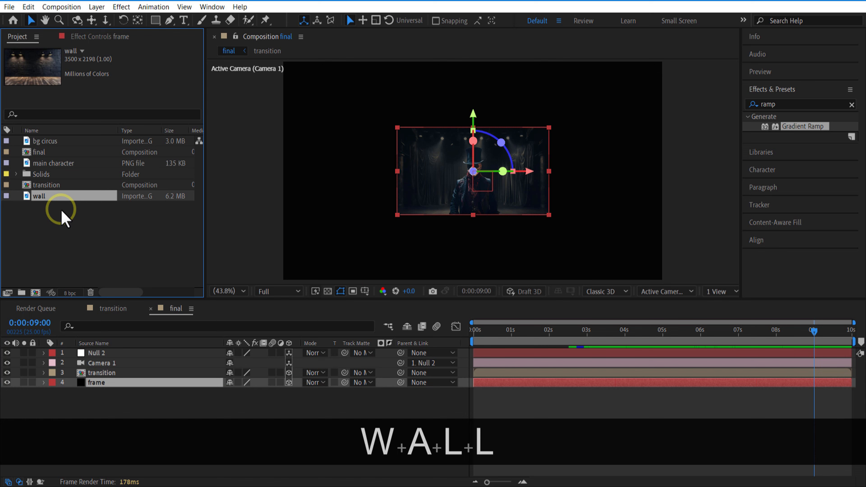
Add the wall image beneath the frame layer and scale it to 56%
drag(55, 197, 102, 423)
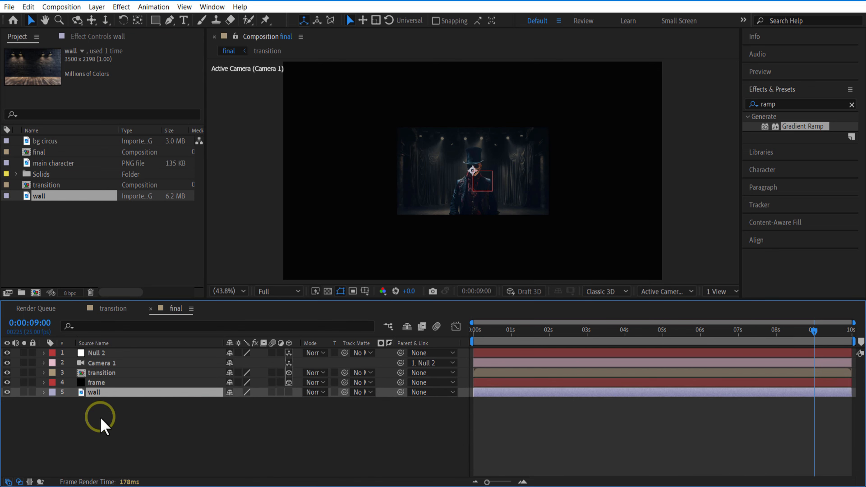
key(s)
drag(242, 403, 219, 408)
click(251, 441)
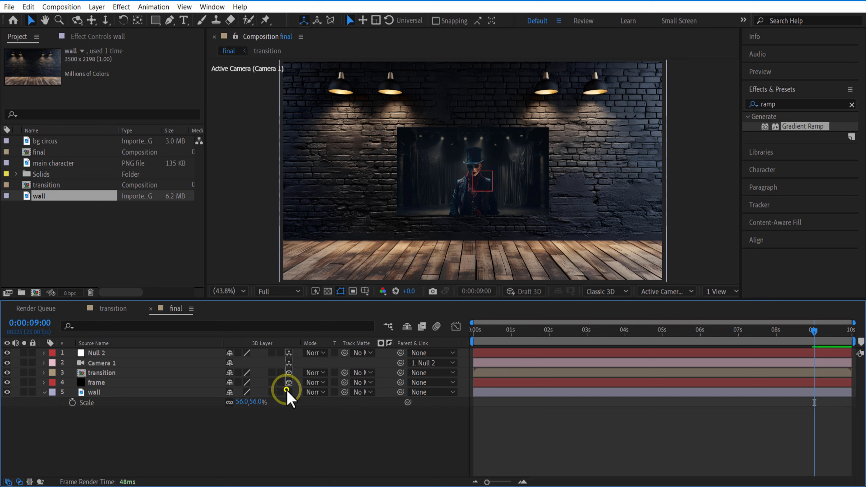
Make the wall layer 3D, collapse its properties and keep it selected
click(287, 391)
click(43, 392)
click(102, 392)
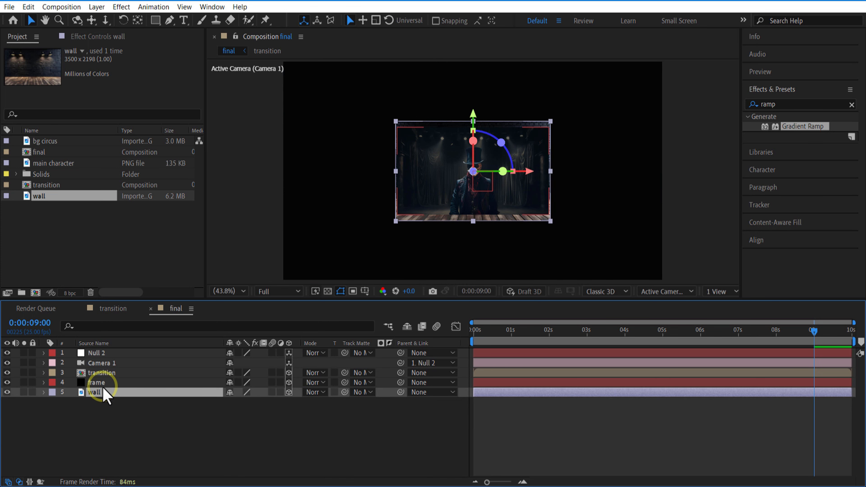
Scale the wall layer to 138% to fill the camera view, and scrub back to 0:00:05:21
key(s)
drag(251, 403, 324, 415)
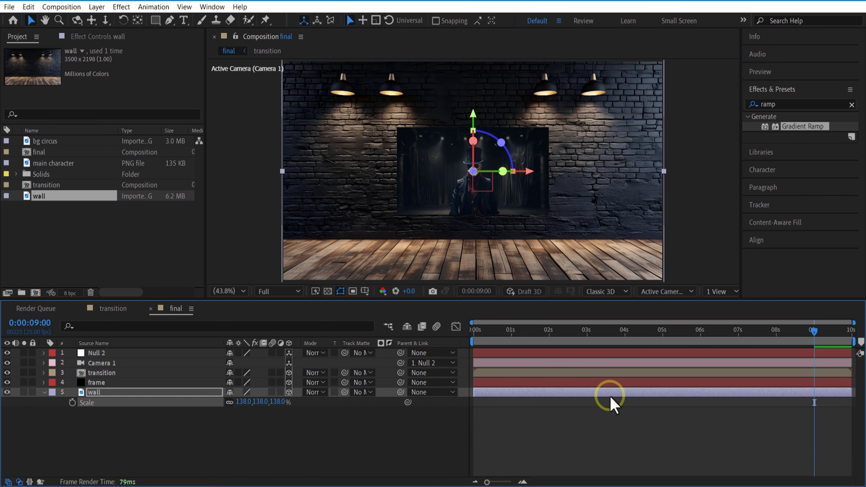
drag(733, 342, 719, 387)
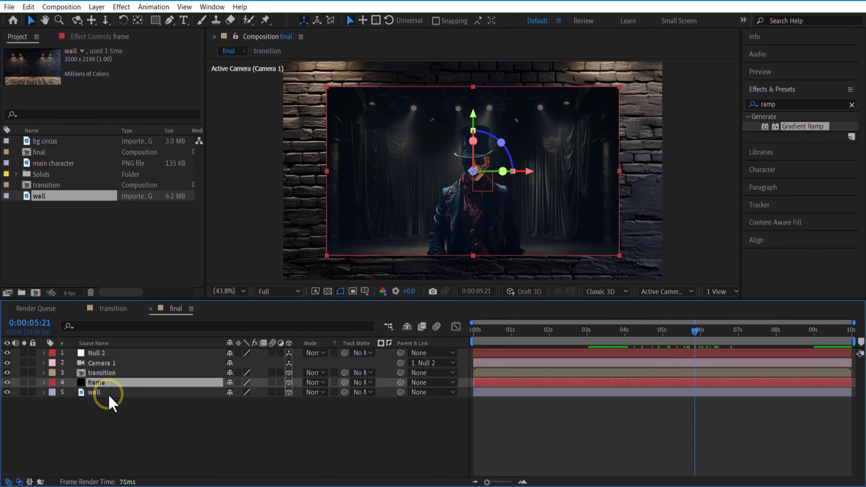
Scale the frame layer to 101% to leave a thin border around the picture, and collapse its properties
key(s)
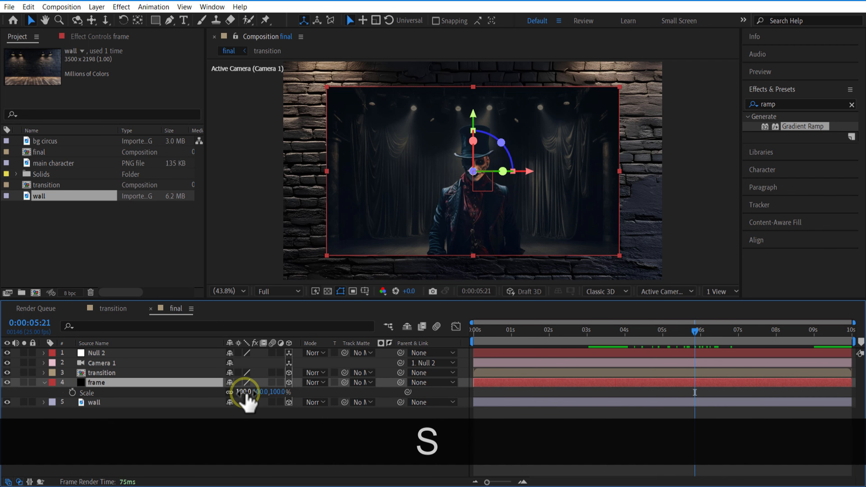
drag(246, 395, 250, 398)
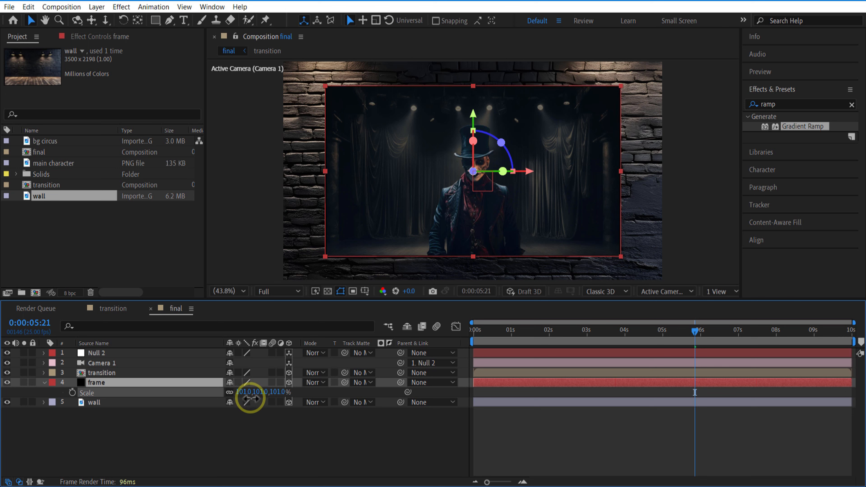
click(52, 392)
click(44, 382)
click(146, 457)
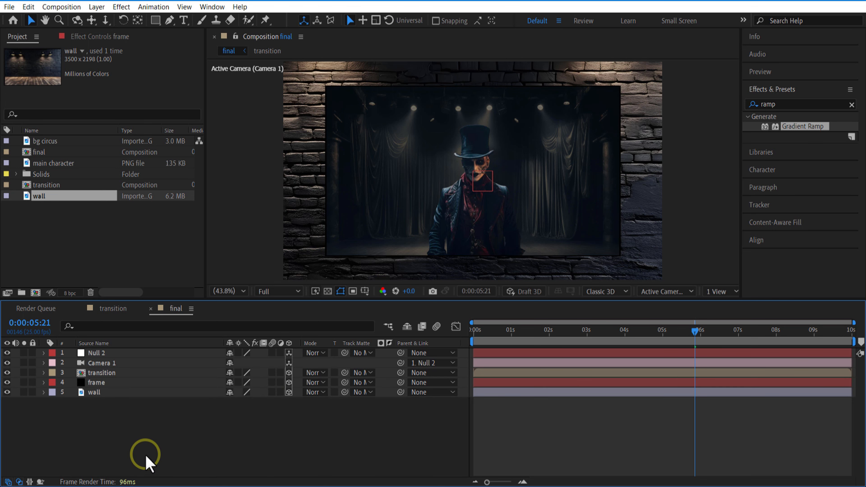
Add the girl hoodie image directly beneath the transition layer and make it a 3D layer
click(82, 212)
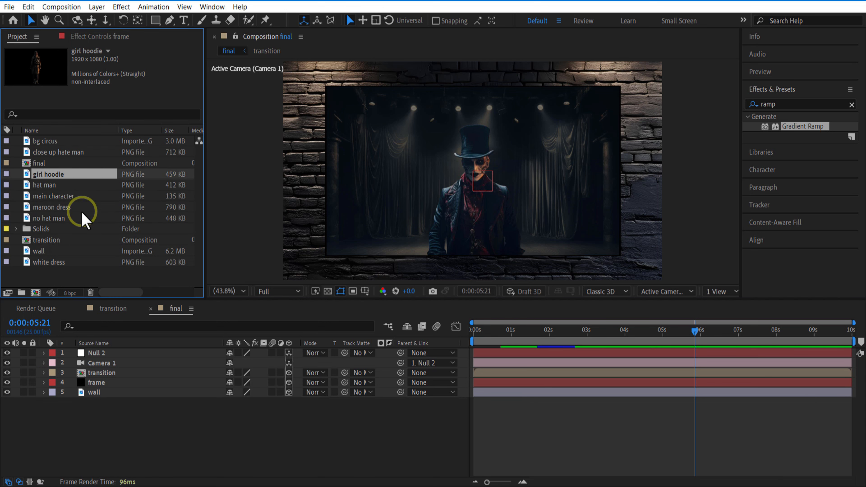
drag(58, 185, 106, 379)
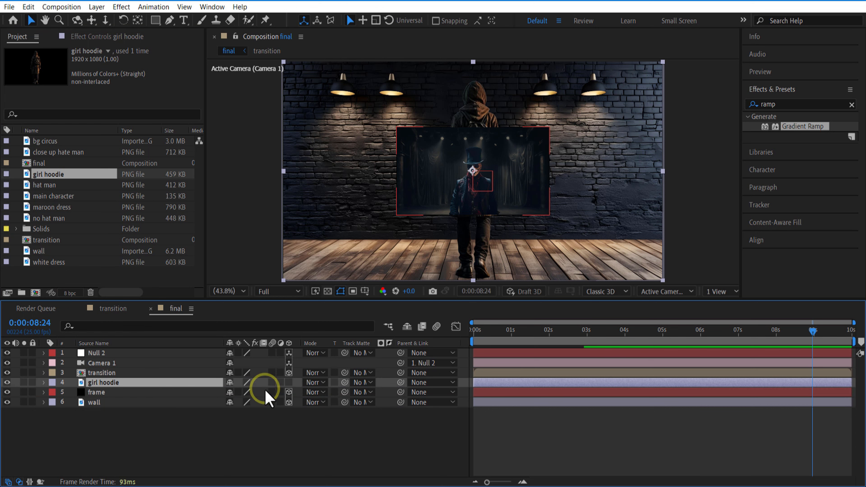
click(289, 383)
Show the composition in two views and set the girl hoodie layer's Z position to -500
click(716, 293)
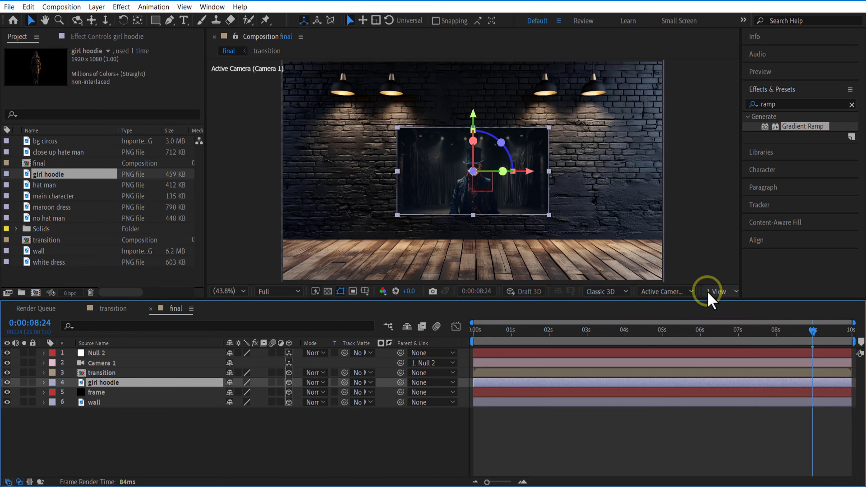
click(733, 341)
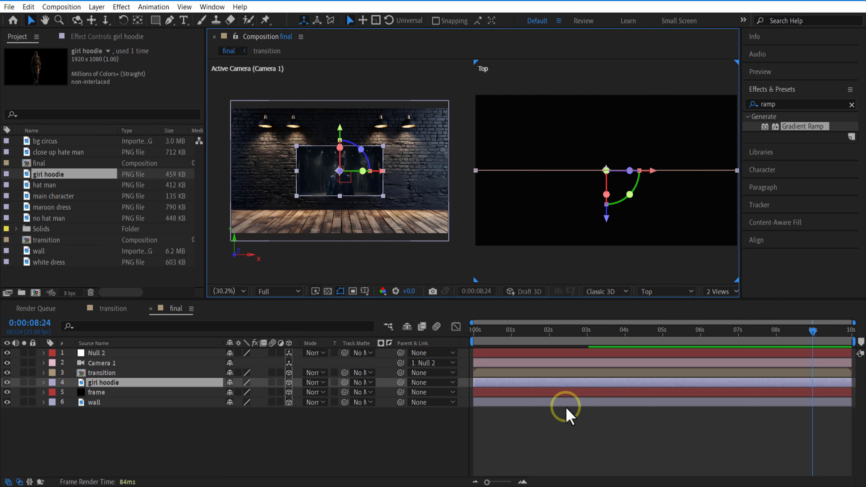
key(p)
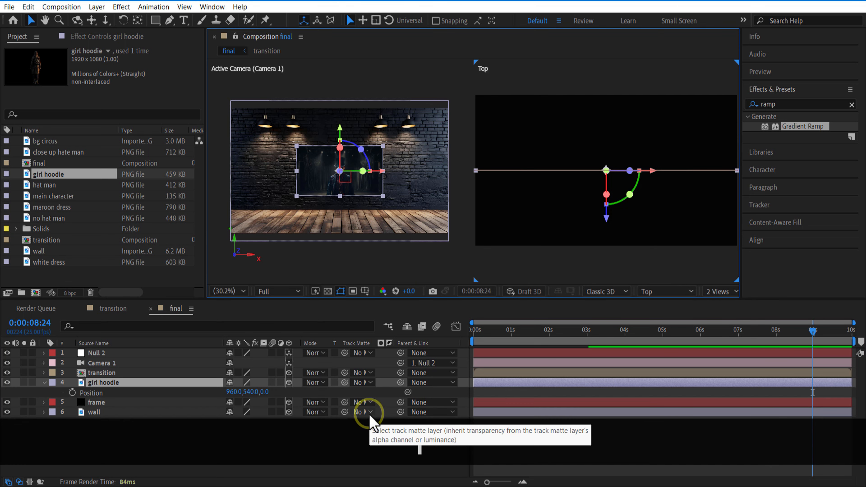
drag(266, 392, 214, 394)
click(272, 392)
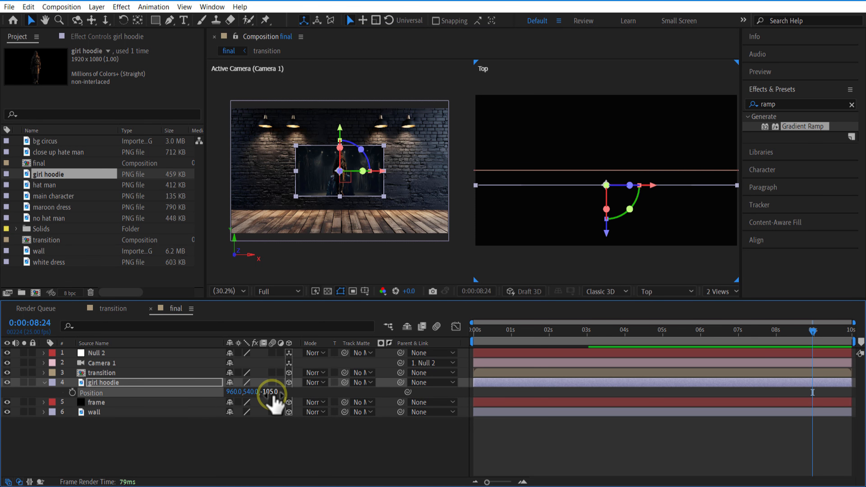
text(-500)
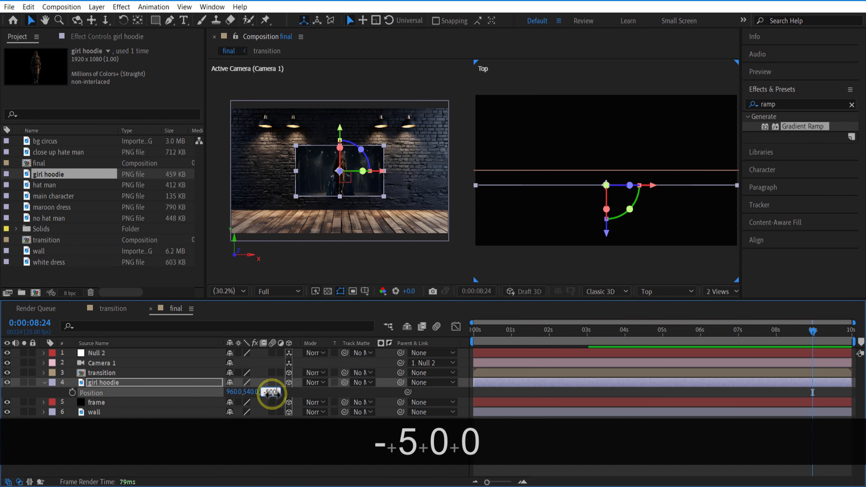
click(306, 395)
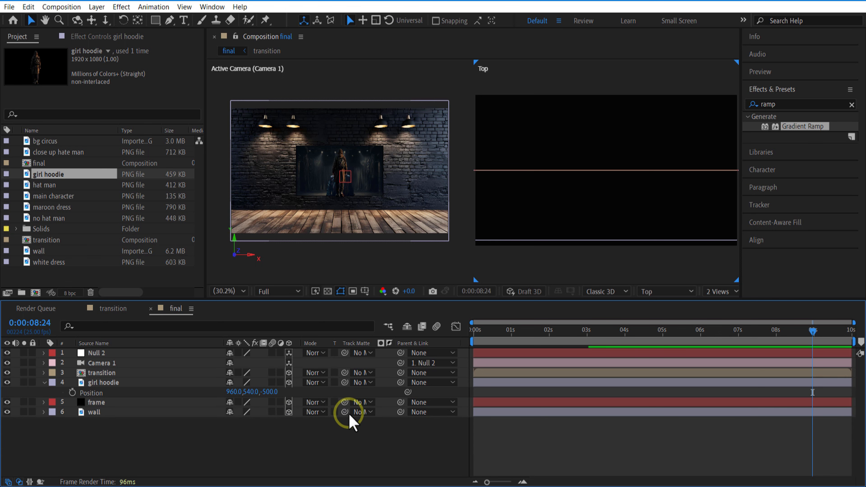
Stand the girl hoodie figure on the floor beside the picture at X position 1710 and Y position 995
click(107, 382)
drag(248, 393, 327, 405)
drag(383, 411, 408, 412)
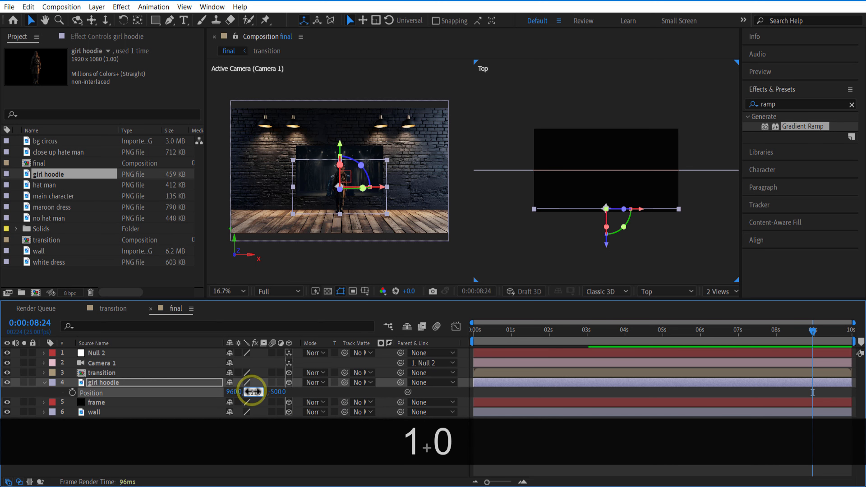
key(BackSpace)
key(BackSpace)
text(00)
click(236, 392)
text(1870)
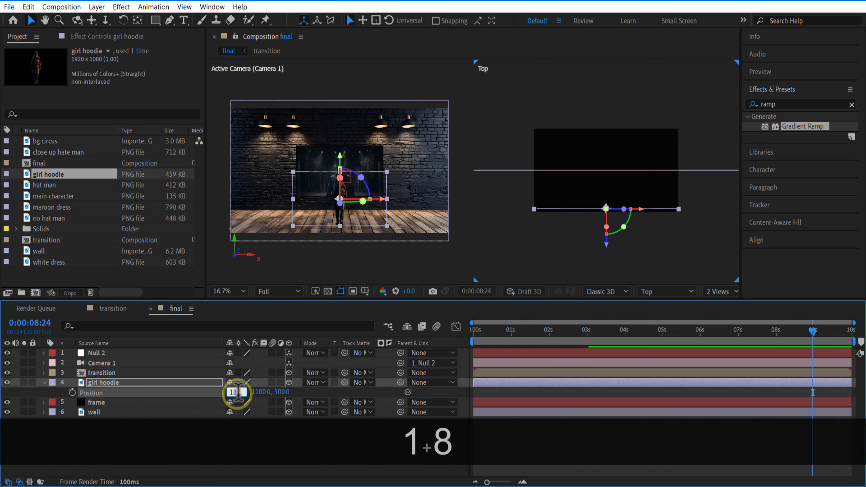
click(321, 393)
drag(221, 391, 286, 448)
click(308, 444)
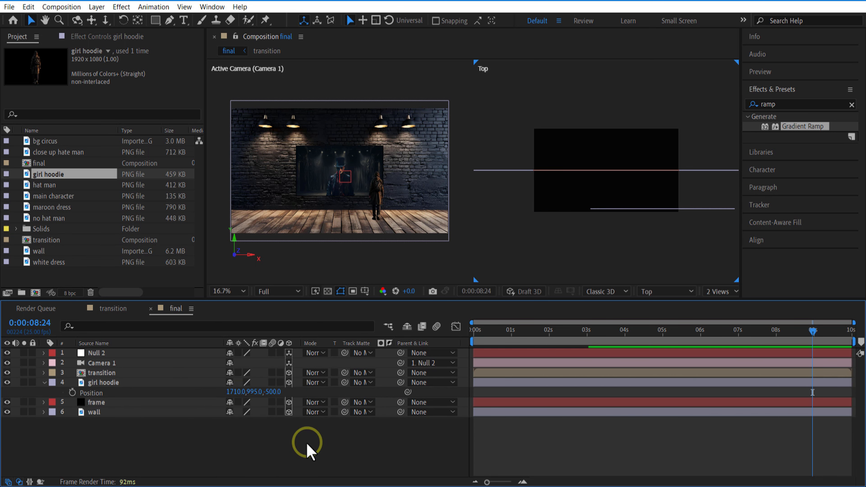
Scrub through the zoom-out from about 3 seconds to 0:00:06:21 and collapse the girl hoodie layer's properties
click(587, 332)
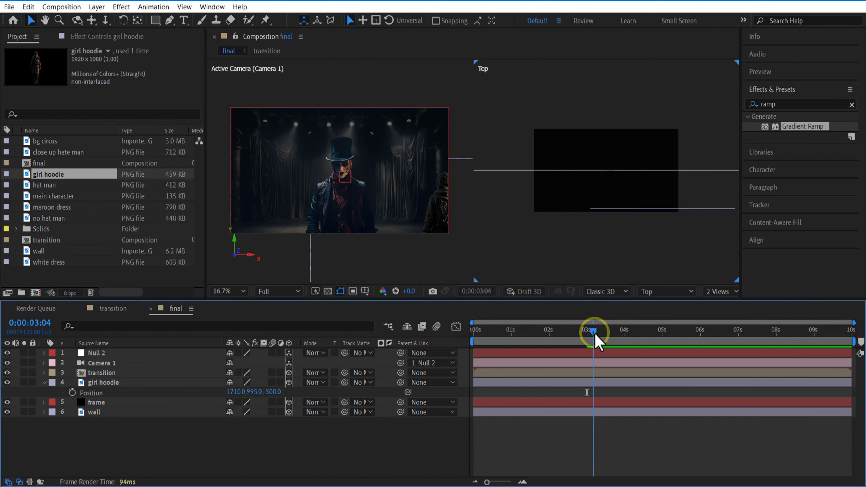
drag(596, 336, 734, 355)
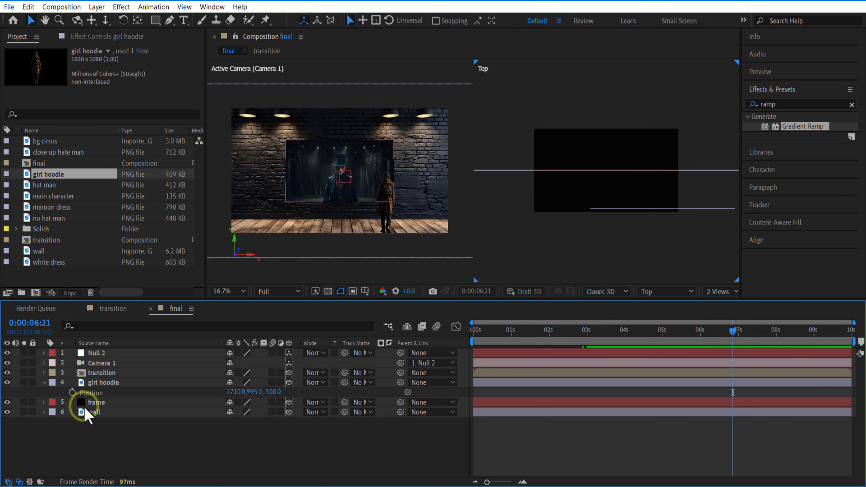
click(44, 382)
click(115, 383)
Add the hat man image directly above the girl hoodie layer and make it a 3D layer
click(49, 141)
click(54, 152)
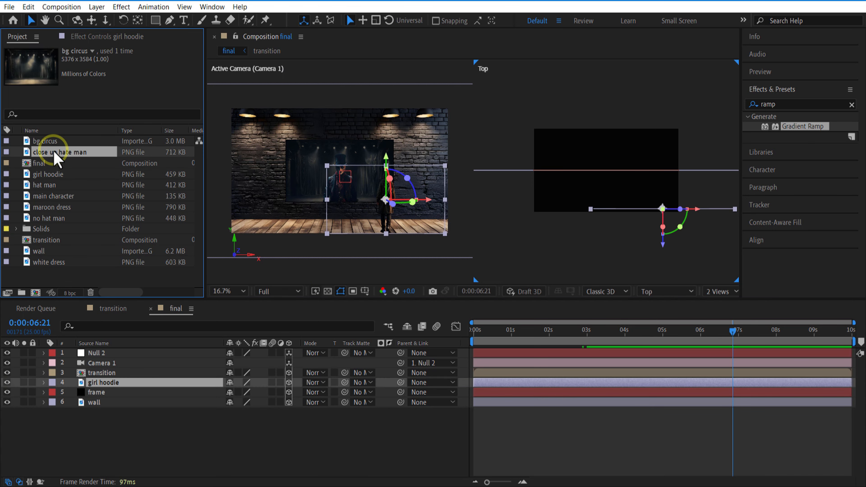
click(52, 175)
click(52, 186)
drag(51, 188, 94, 388)
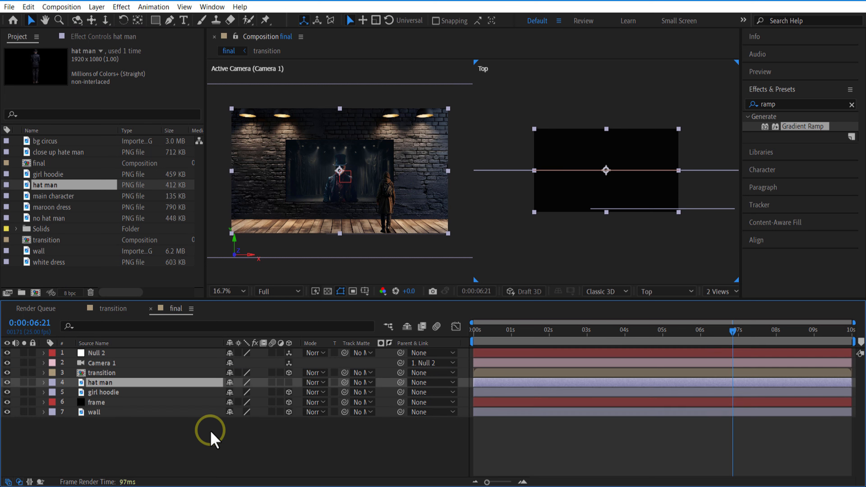
click(289, 383)
Set the hat man layer's position to X 500, Y 874 and Z -1300
key(p)
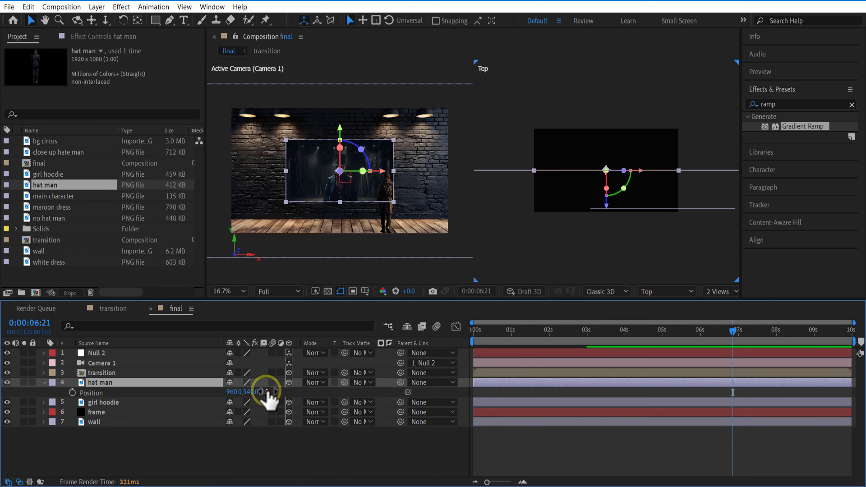
key(BackSpace)
text(1300)
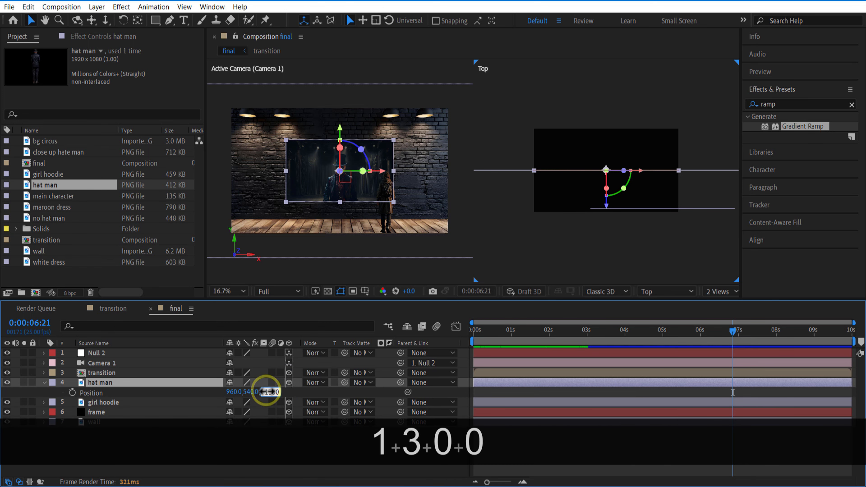
click(256, 392)
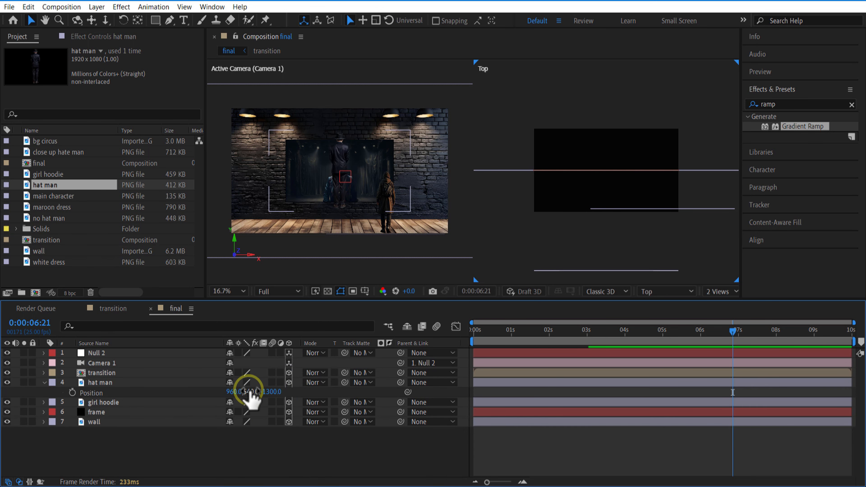
text(1140)
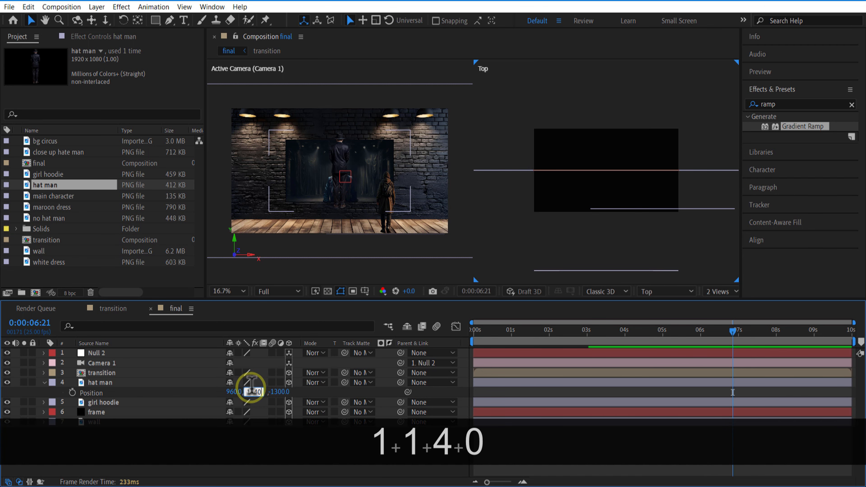
click(309, 396)
click(234, 393)
text(500)
click(316, 393)
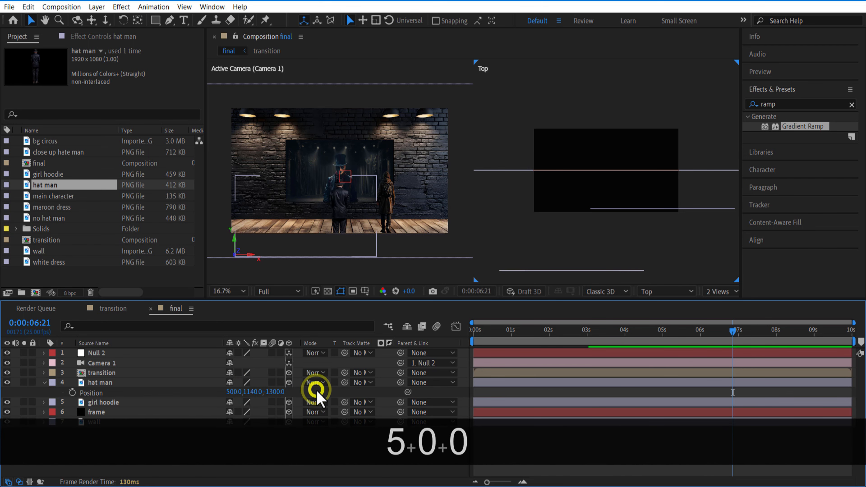
drag(252, 392, 135, 393)
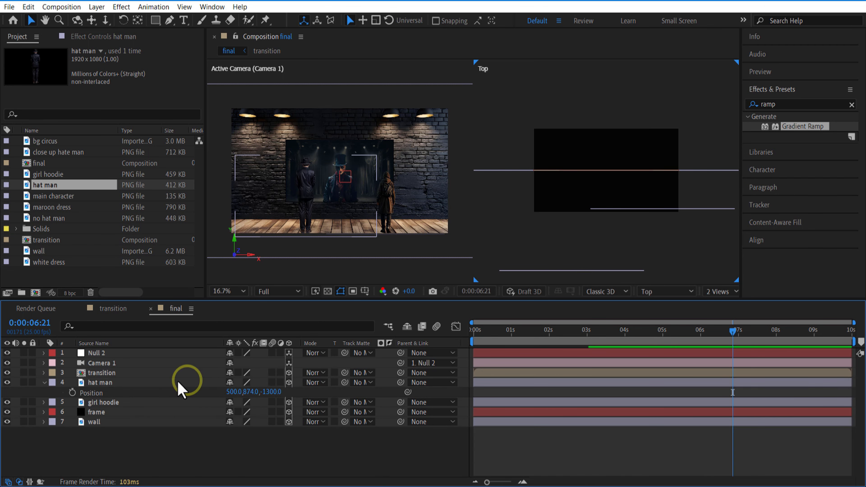
Zoom the Top view out to 8.3% to check the figures' depth spacing, and collapse the hat man layer's properties
click(179, 383)
key(comma)
key(comma)
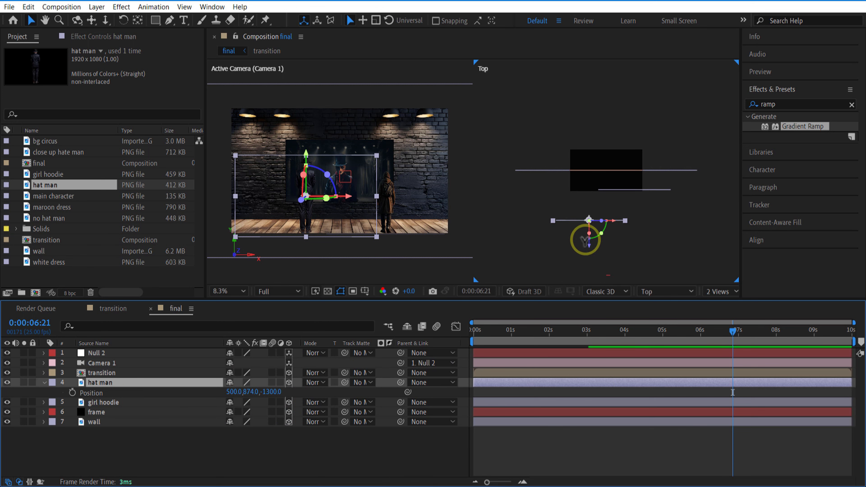
click(639, 191)
click(587, 220)
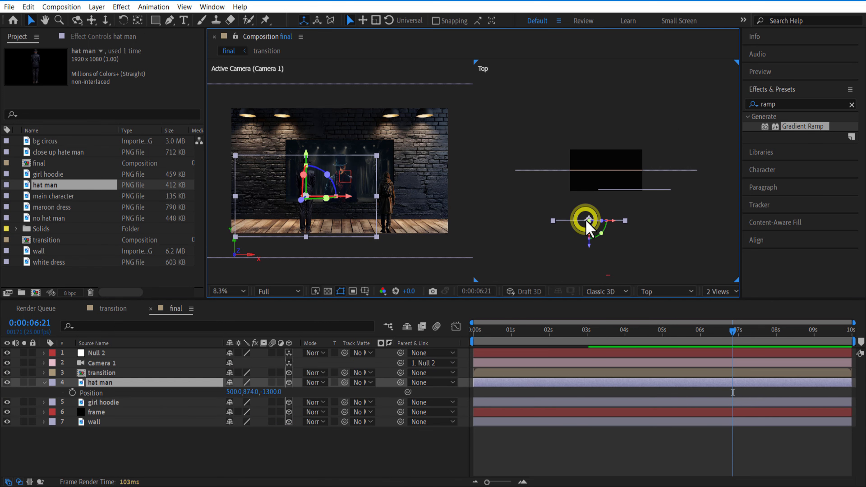
click(44, 383)
Add the maroon dress image directly above the hat man layer and make it a 3D layer
drag(52, 207, 451, 457)
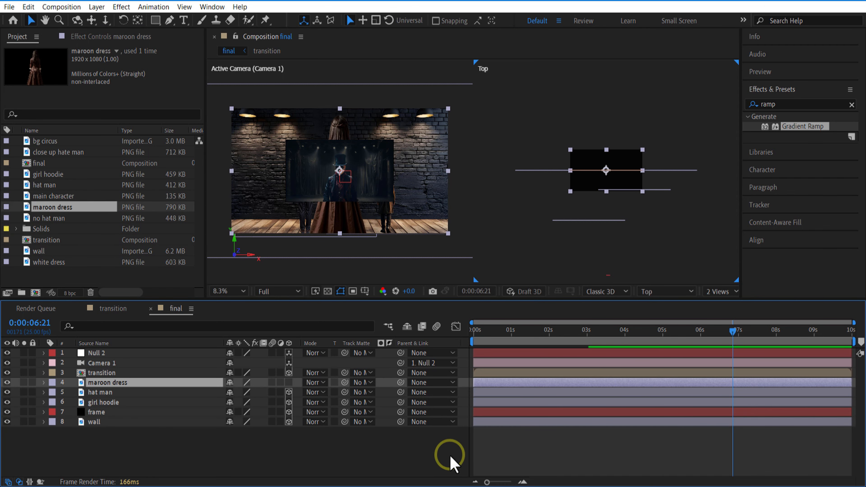
click(290, 383)
click(160, 384)
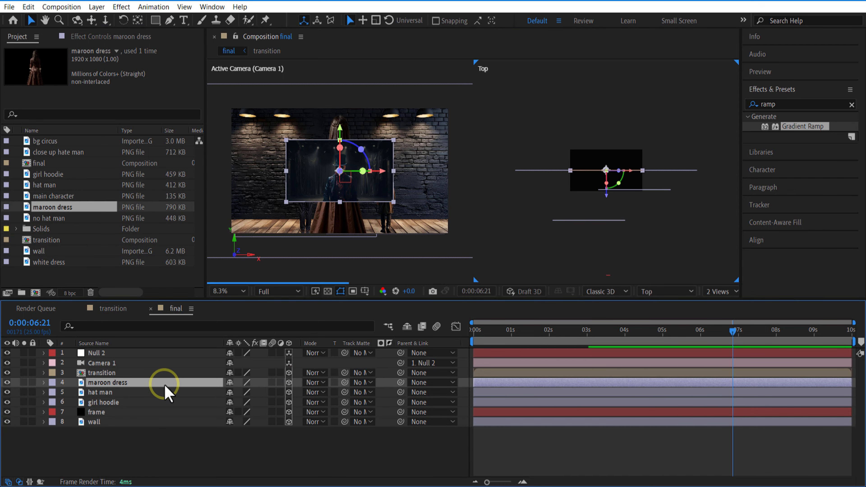
Set the maroon dress layer's position to X 1641, Y 831 and Z -2800, and collapse its properties
key(p)
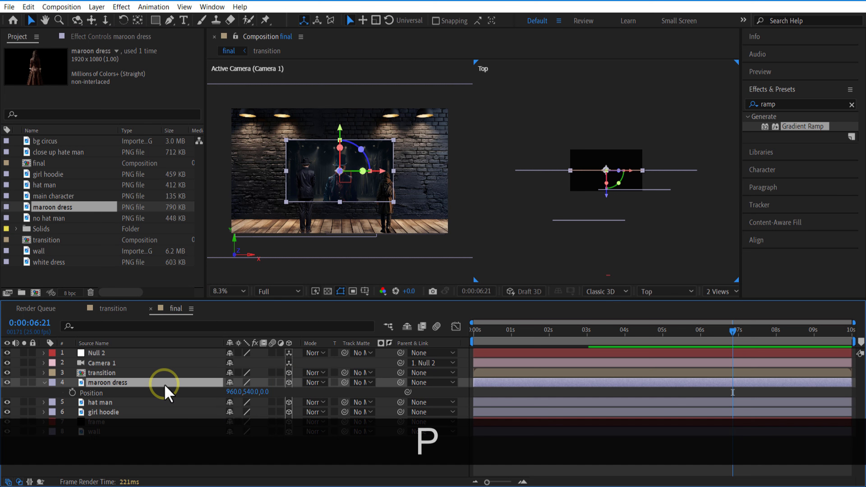
click(265, 392)
text(-2)
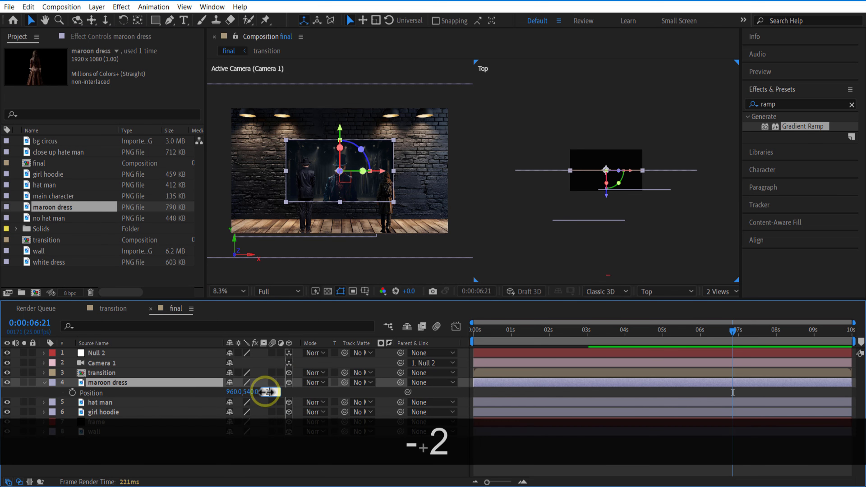
text(800)
click(322, 395)
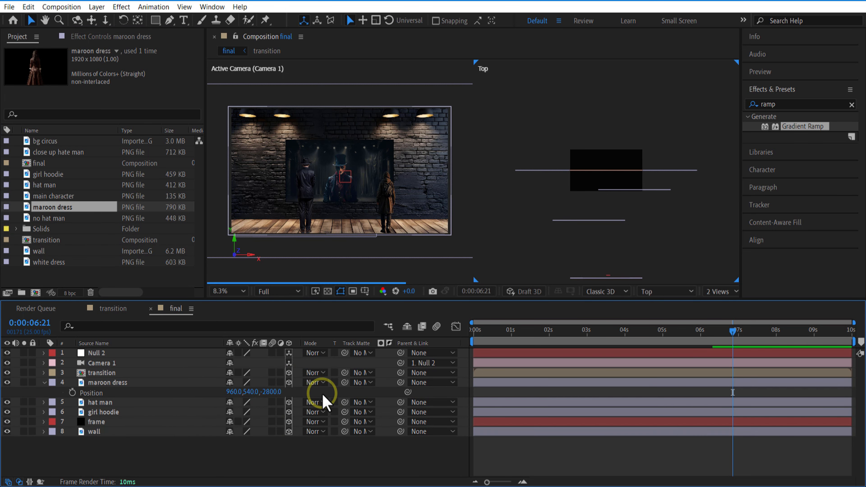
click(234, 392)
text(1230)
click(338, 395)
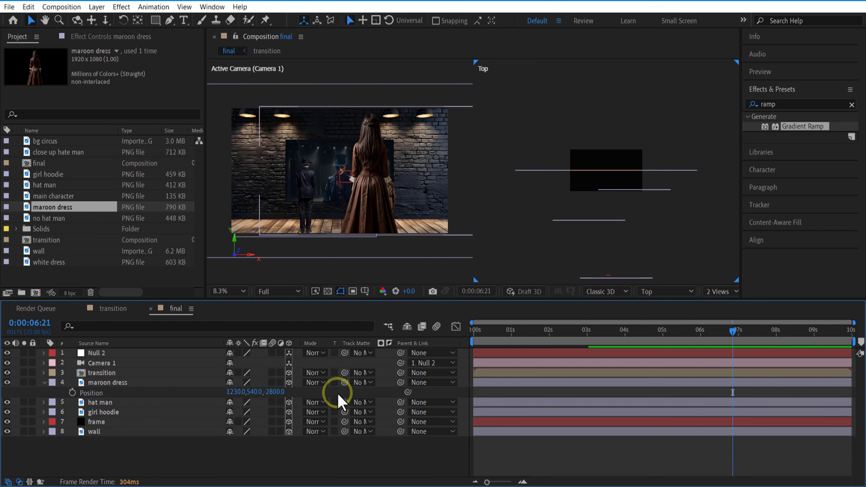
drag(251, 393, 492, 391)
click(327, 472)
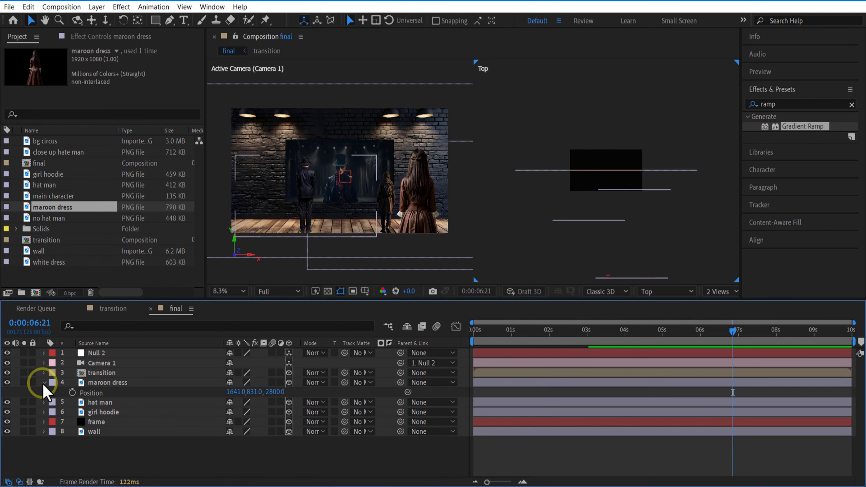
click(44, 383)
Add the no hat man image directly above the maroon dress layer and make it a 3D layer
click(68, 220)
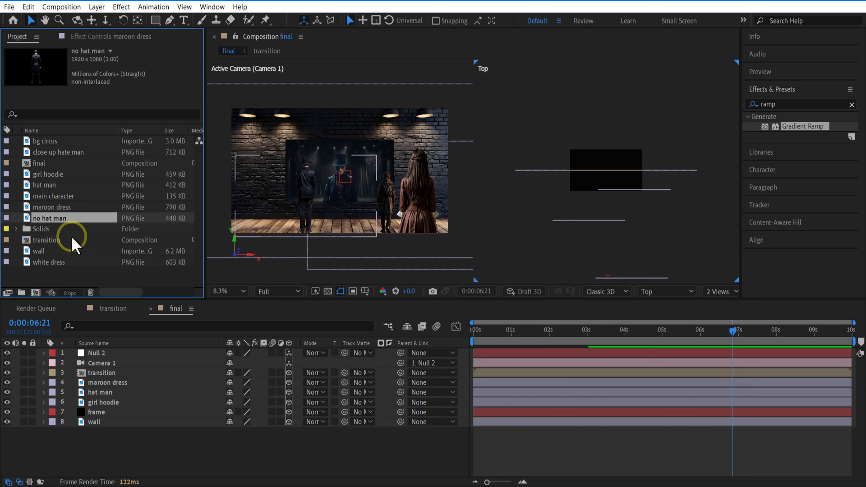
drag(70, 239, 106, 382)
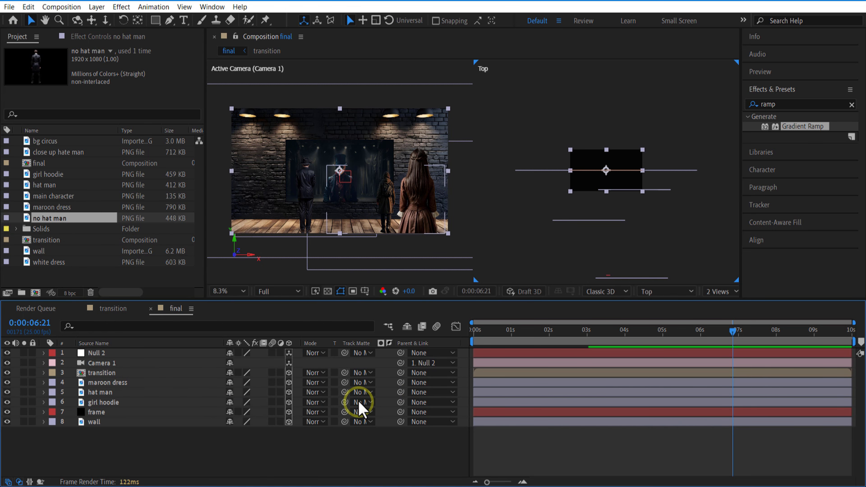
key(p)
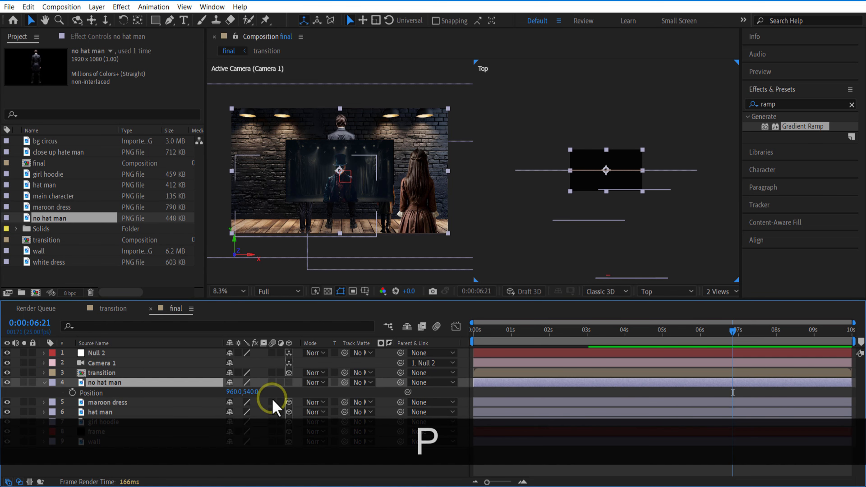
click(289, 382)
Set the no hat man layer's Z position to -3500, shift it left and down to stand on the floor, and collapse its properties
click(270, 392)
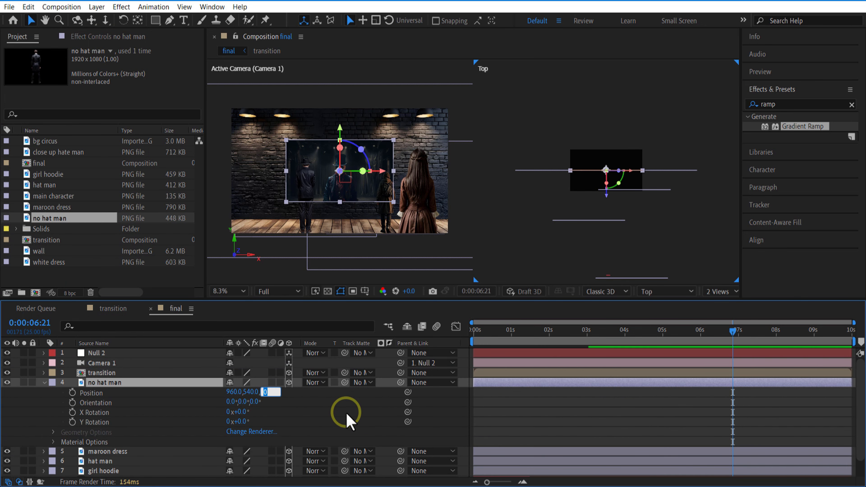
text(-3500)
click(347, 414)
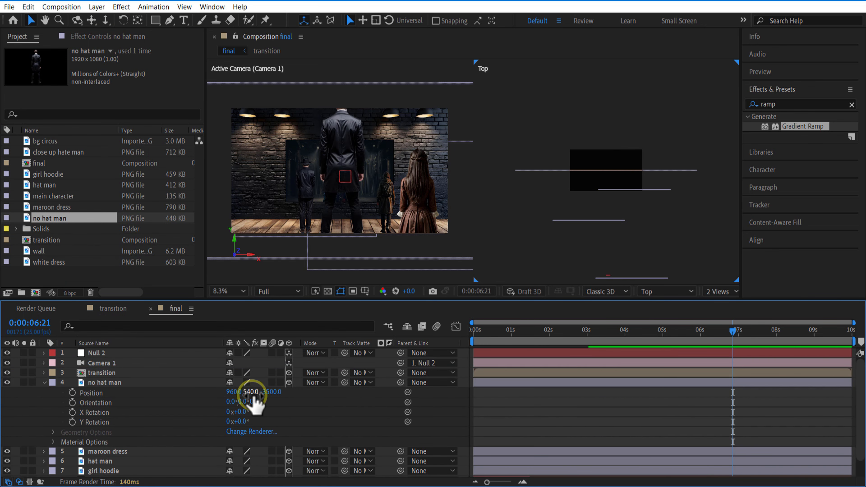
drag(237, 394, 319, 411)
click(45, 382)
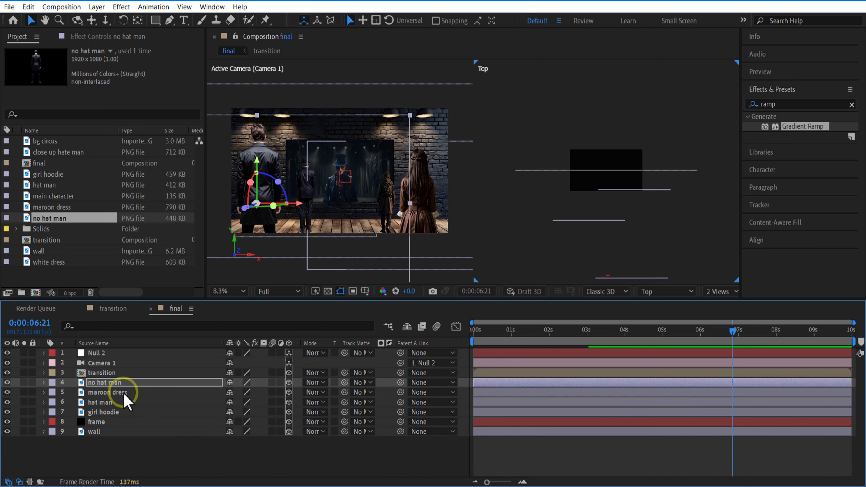
Add the close up hate man image above the no hat man layer as a 3D layer with Z position -4000
drag(58, 152, 253, 423)
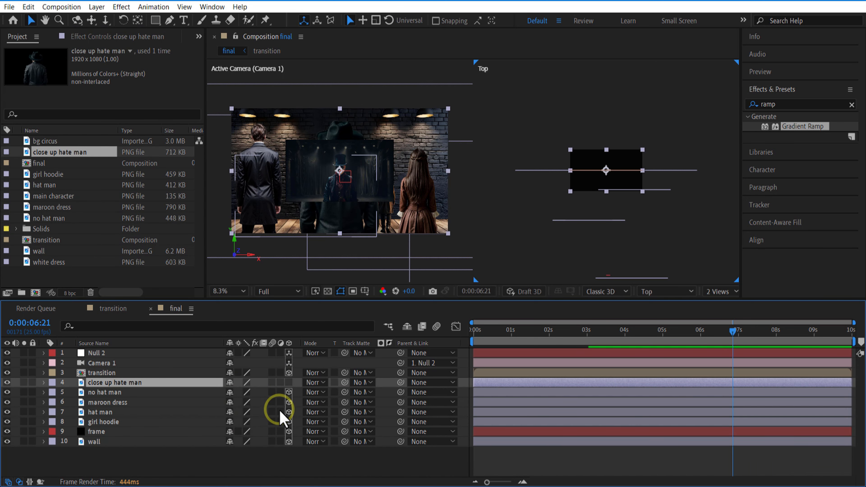
click(289, 383)
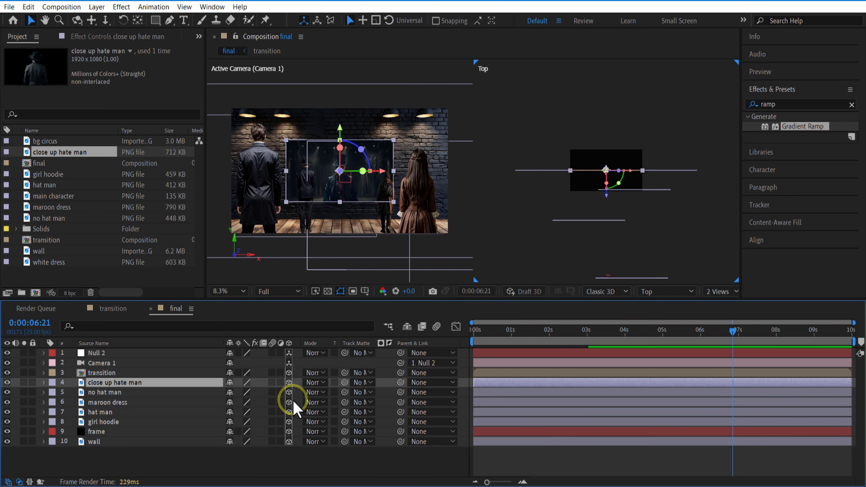
key(p)
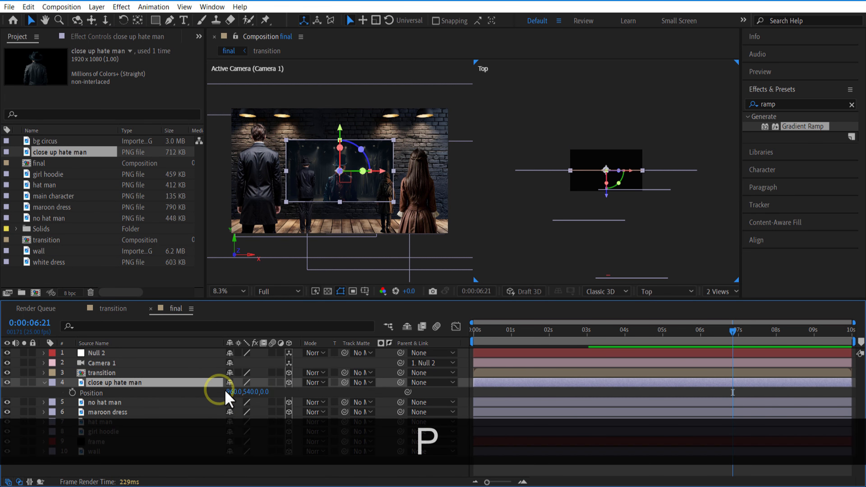
click(265, 392)
text(-4000)
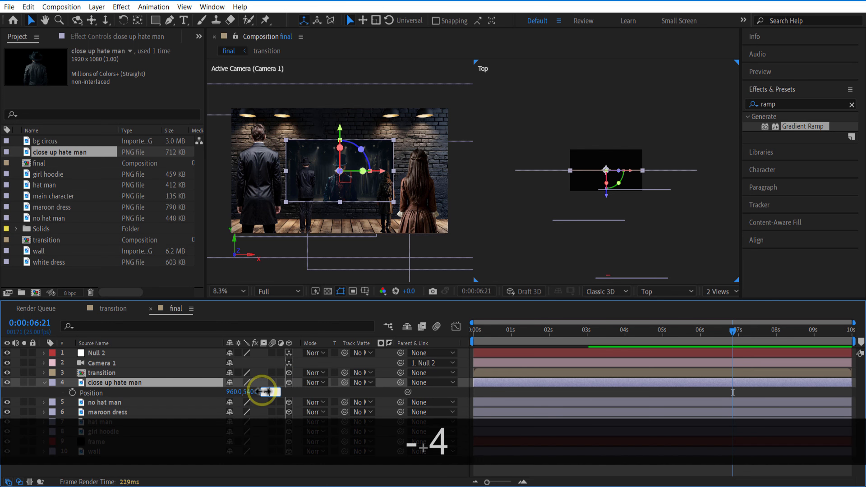
click(316, 392)
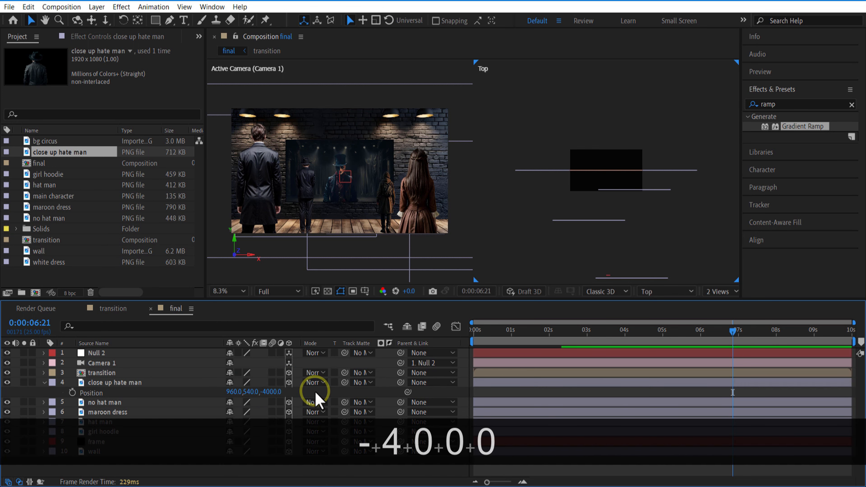
Reposition the close up hate man layer left of centre and lower in the shot, checking its framing up to 0:00:07:12
drag(250, 392, 289, 393)
drag(569, 333, 752, 344)
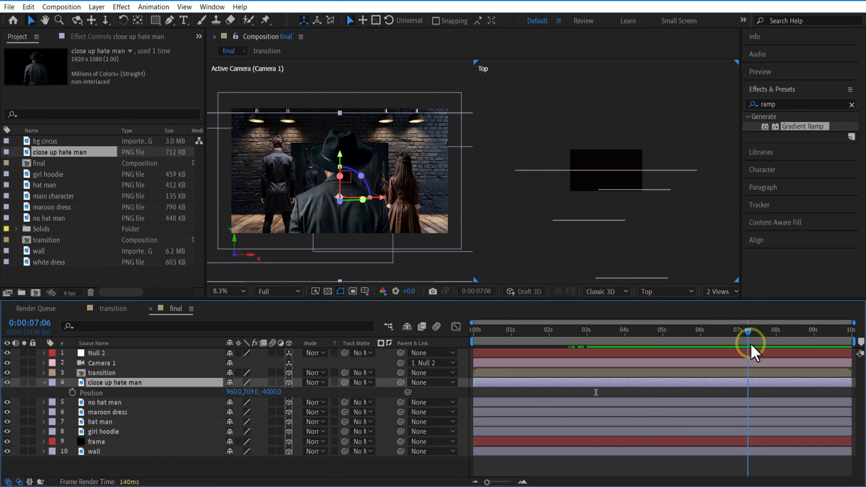
drag(234, 392, 199, 393)
drag(655, 333, 757, 345)
drag(251, 392, 231, 392)
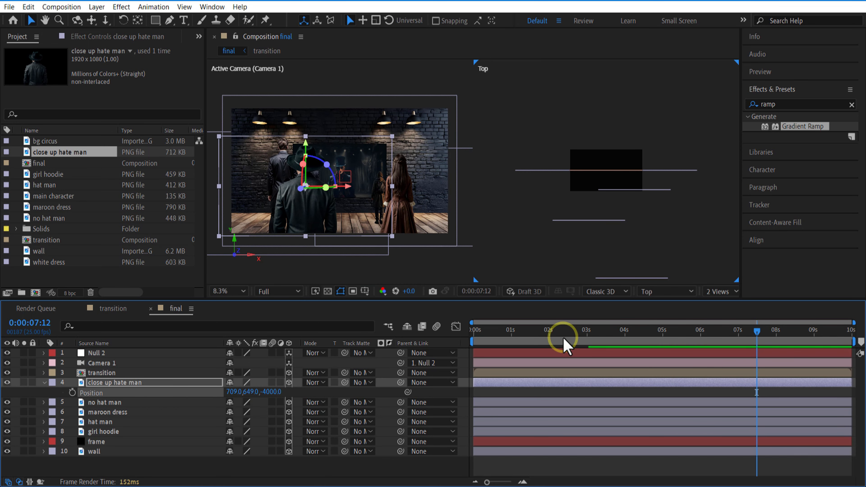
drag(564, 339, 572, 333)
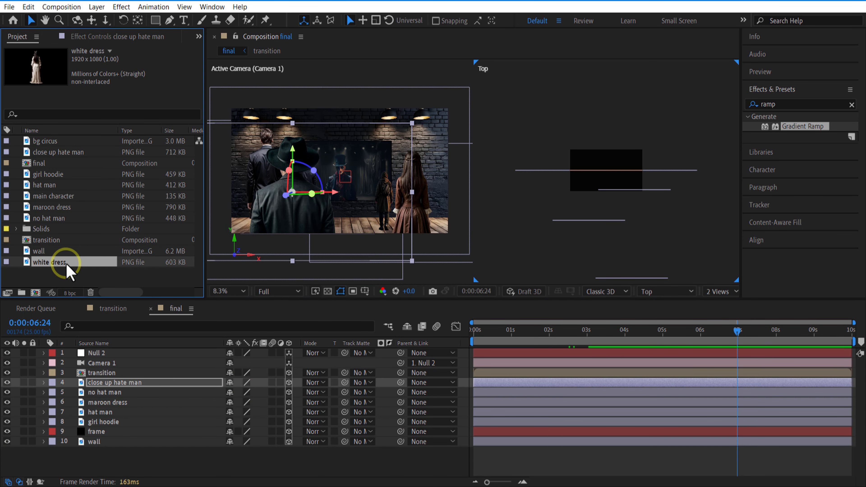
Add the white dress image above the close up hate man layer as a 3D layer with Z position -4500
drag(68, 270, 126, 387)
click(289, 382)
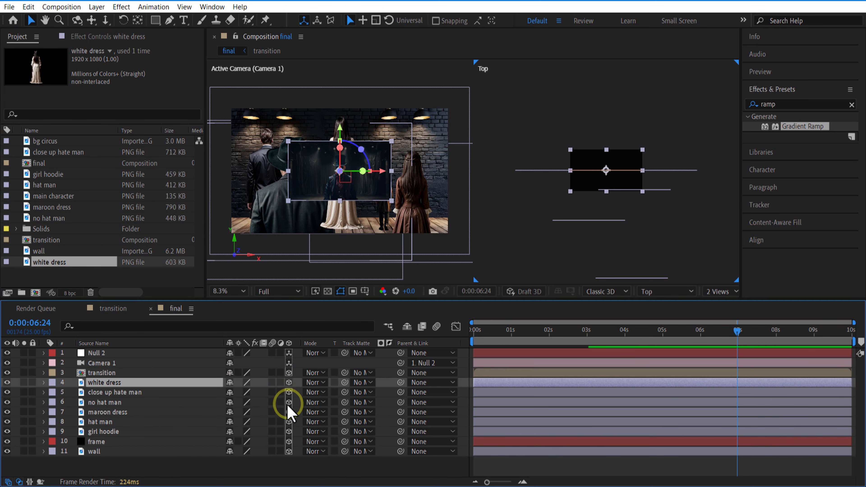
key(p)
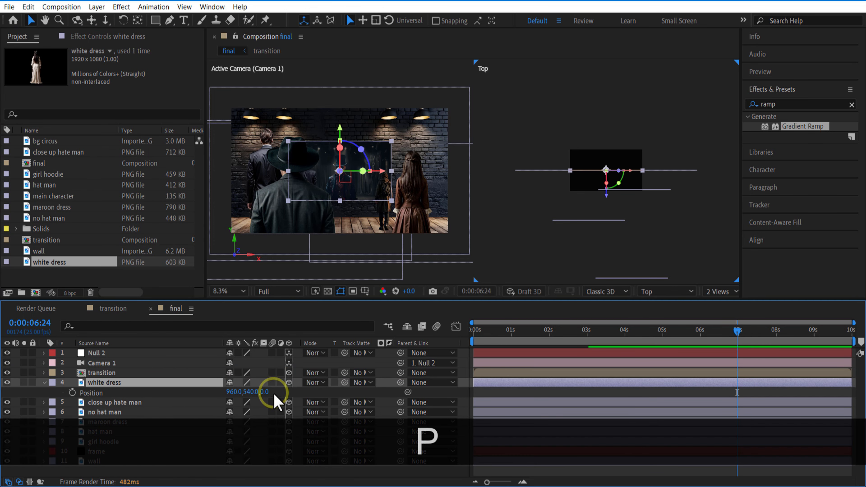
click(266, 392)
text(-)
text(4500)
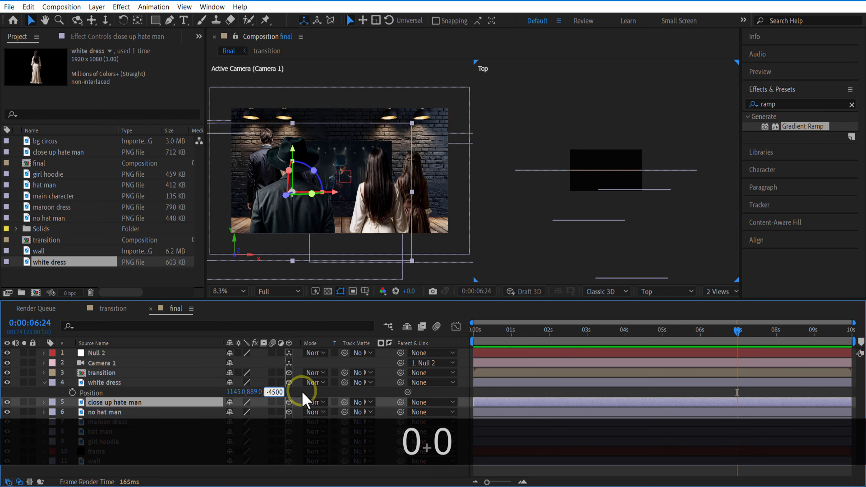
key(Return)
Fine-tune the white dress to X 1177, Y 939 and the close up hate man to X 667, Y 756, checking at 0:00:09:00
mouse_move(237, 393)
mouse_down()
mouse_move(219, 393)
mouse_move(230, 392)
mouse_up()
drag(603, 330, 814, 330)
click(145, 403)
key(s)
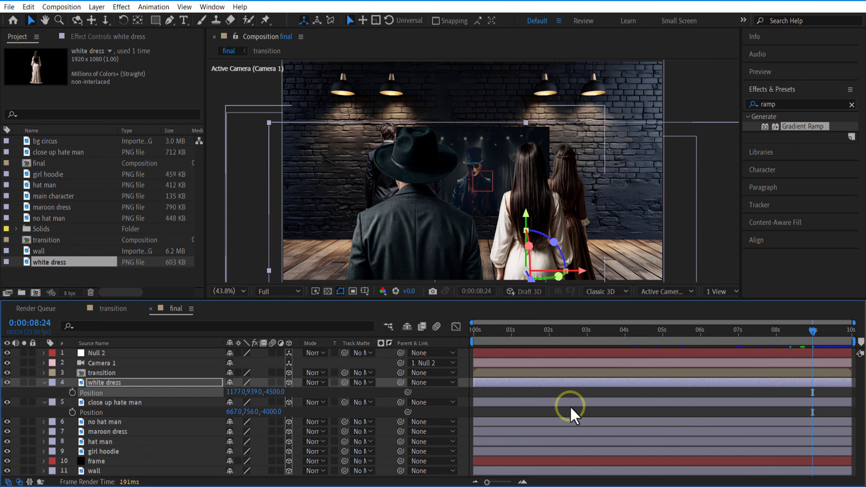
Switch to a single camera view, set the no hat man layer to X 231, Y 738, and shift the maroon dress right at 0:00:09:14
click(113, 453)
click(106, 422)
key(p)
drag(813, 331, 835, 332)
click(113, 442)
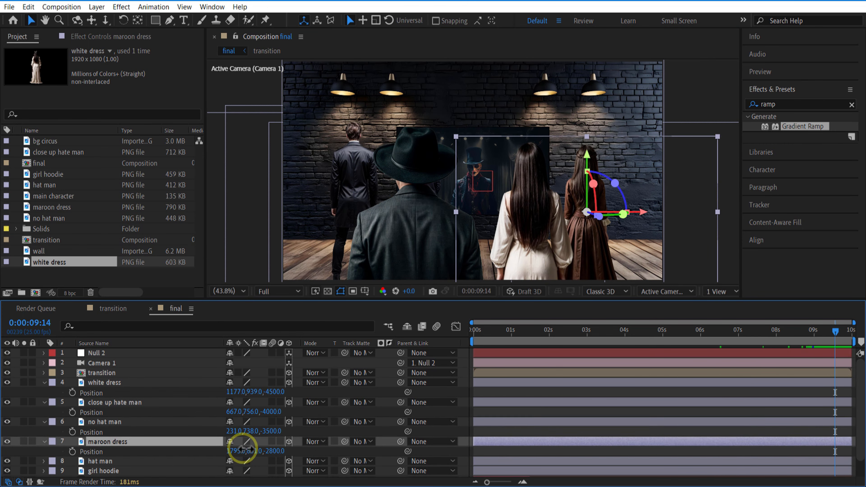
drag(240, 448, 294, 448)
Collapse the maroon dress layer's position and shift the white dress layer slightly to the left
click(112, 442)
key(p)
click(115, 384)
drag(232, 393, 218, 393)
Go to 0:00:03:00 and show the Null 2 layer's Position keyframes
click(105, 364)
key(u)
drag(836, 331, 587, 336)
click(113, 354)
key(u)
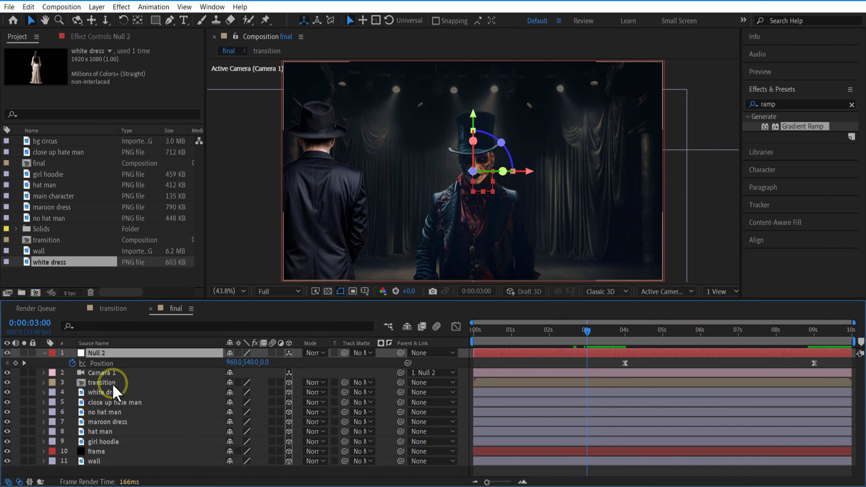
Set the hat man layer's X position to 330, check the shot at 0:00:09:00, and collapse the layer properties
click(113, 432)
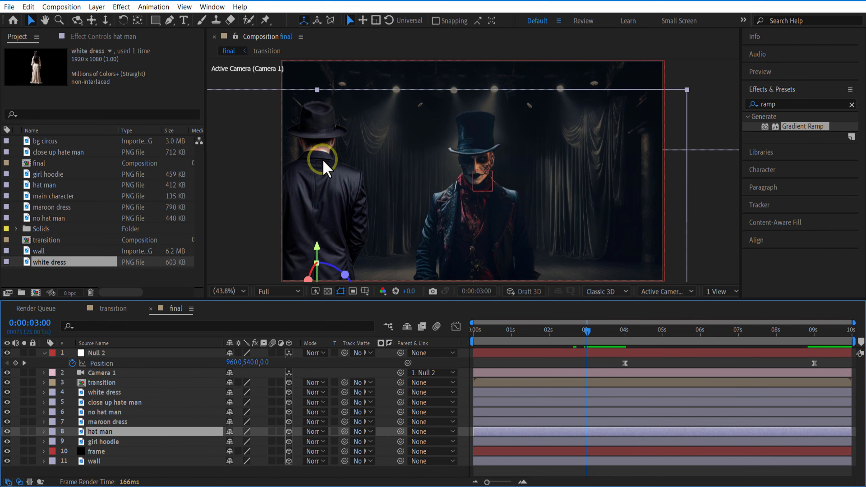
click(7, 432)
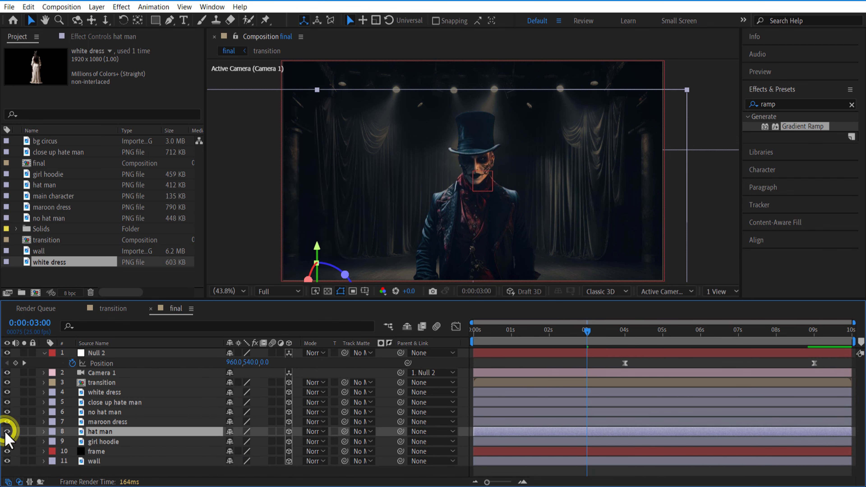
click(112, 431)
key(p)
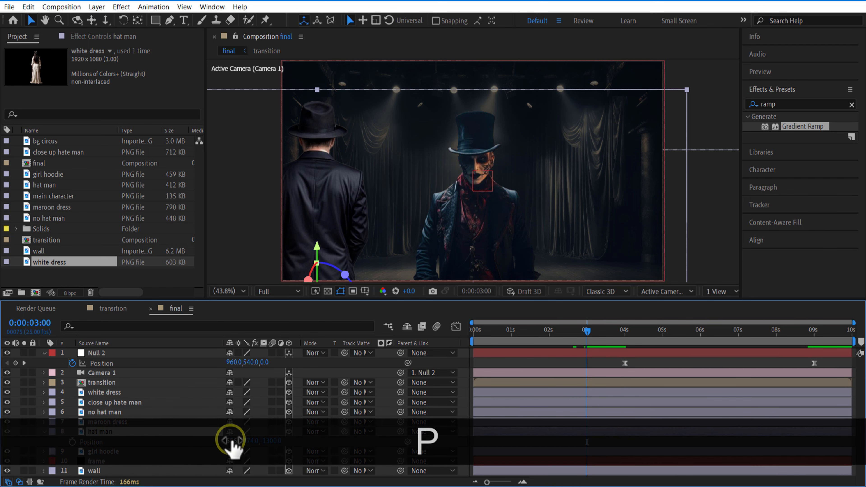
drag(232, 440, 101, 420)
drag(619, 340, 820, 482)
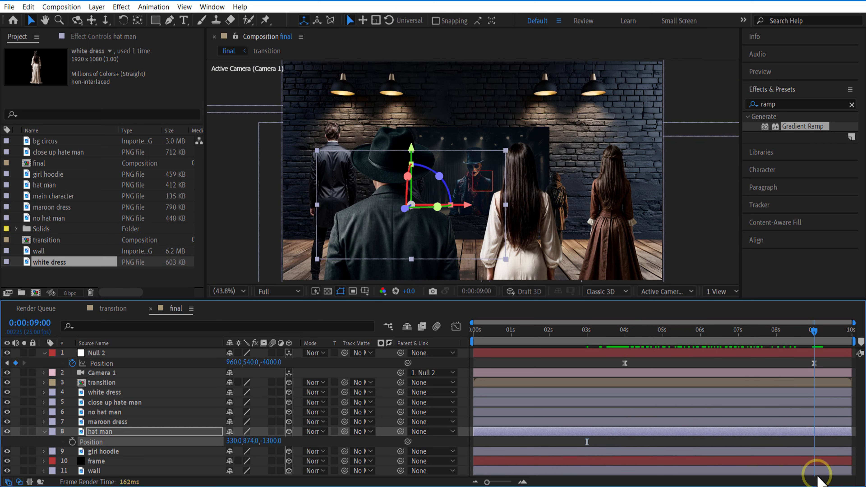
click(121, 371)
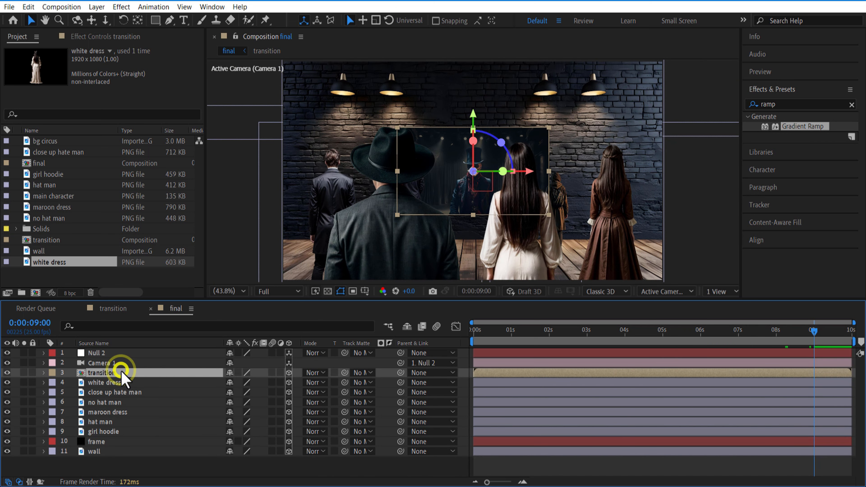
click(112, 383)
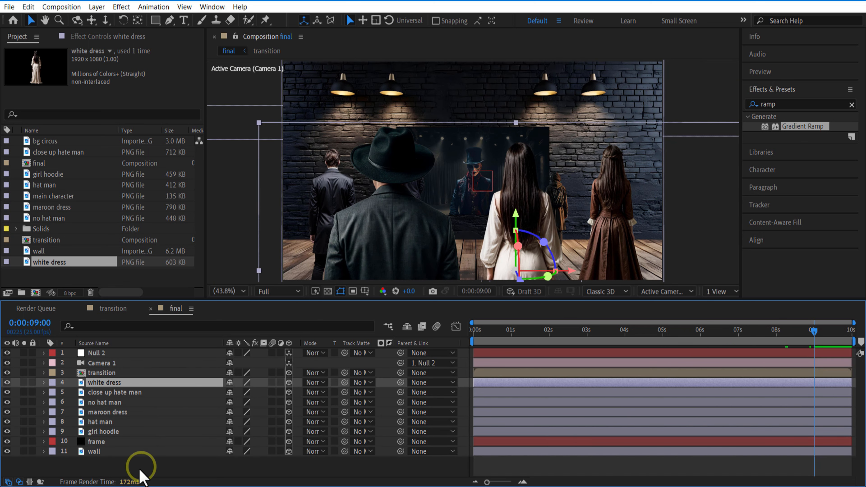
click(136, 462)
Add the title text "LIES & MISERY" in Rye Regular at 171 px
click(184, 20)
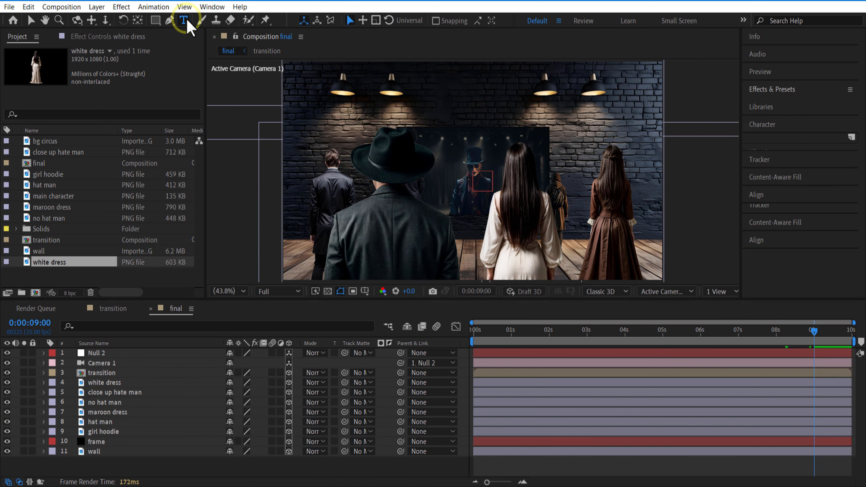
click(403, 169)
text(LIES & MISERY)
click(778, 143)
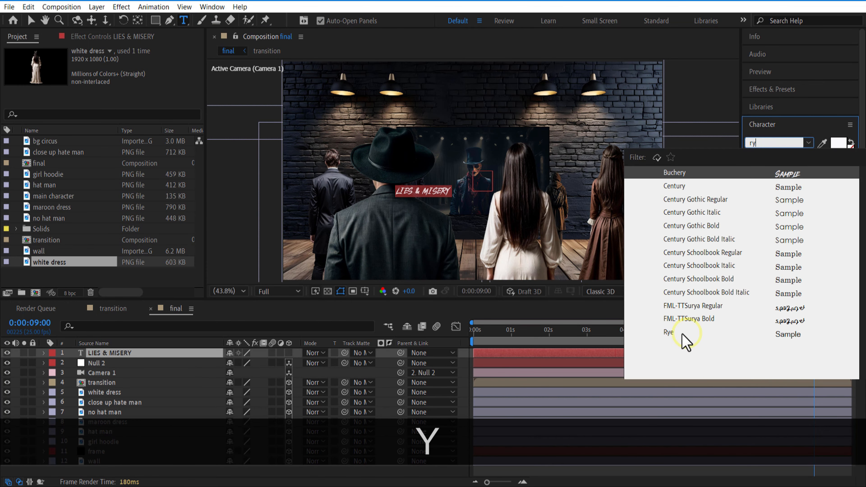
click(683, 341)
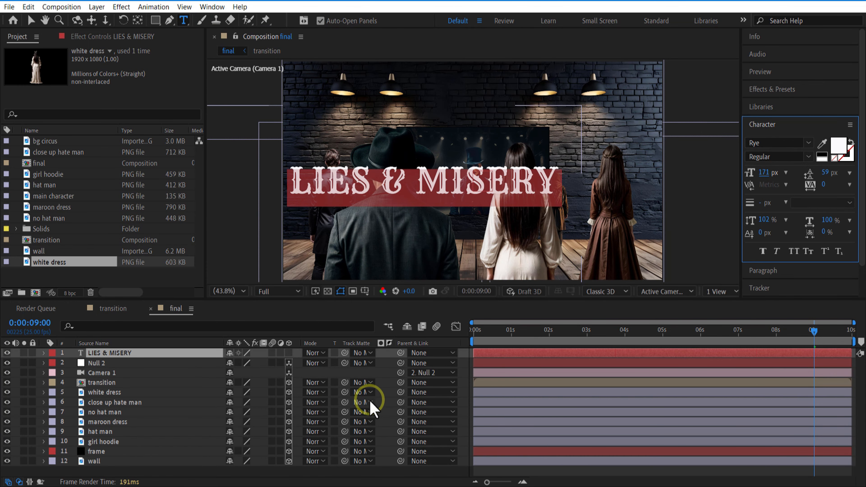
Make the title a 3D layer and position it across the circus character's chest at 0:00:01:03, adjusting its depth
click(288, 354)
key(p)
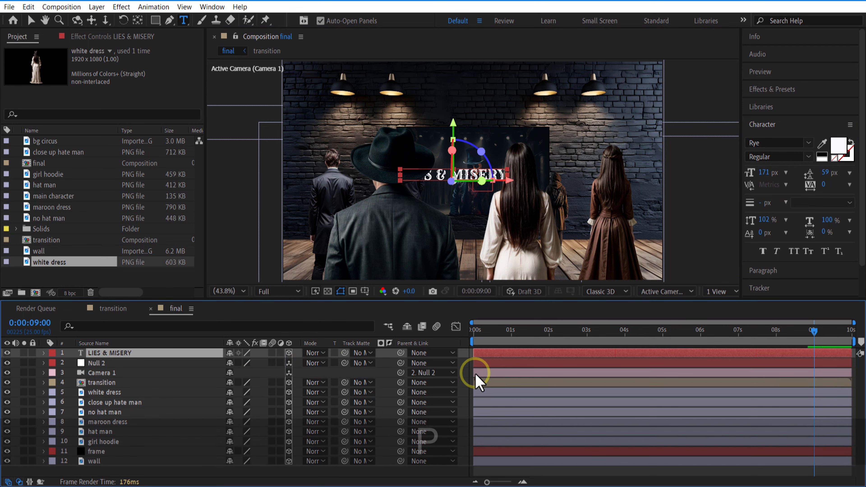
drag(265, 363, 297, 364)
drag(235, 363, 279, 363)
click(516, 333)
drag(253, 363, 282, 362)
click(45, 354)
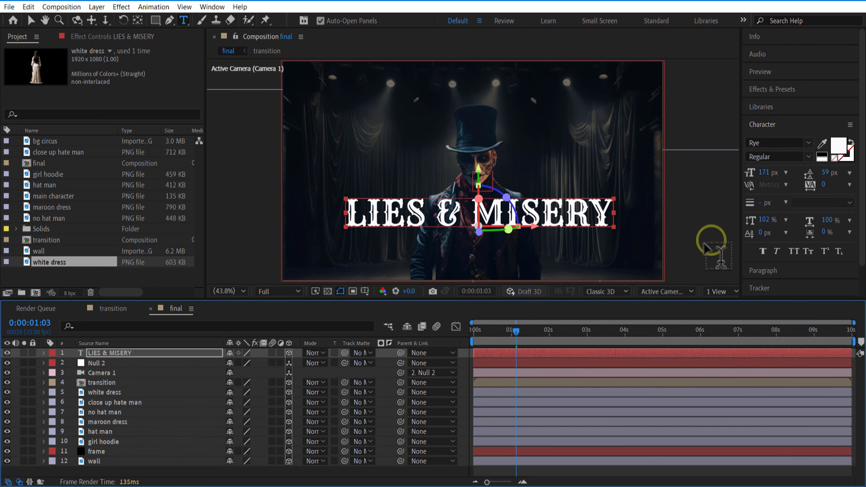
Apply Gradient Ramp to the title and sample its start color from the brown tone of the character's face
click(780, 89)
drag(795, 134, 133, 354)
key(v)
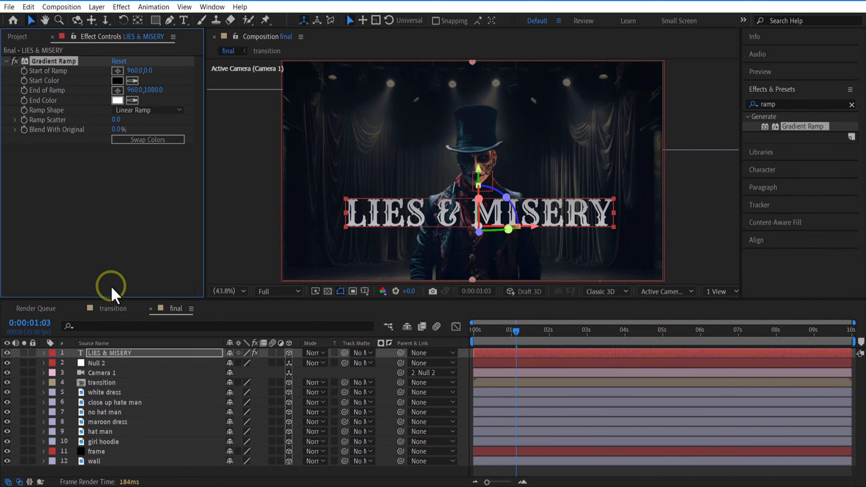
click(132, 81)
click(484, 165)
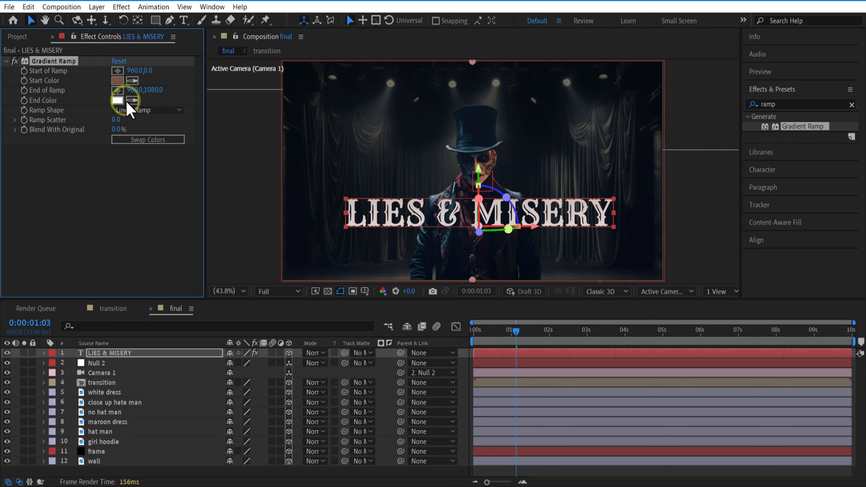
click(118, 100)
click(730, 147)
click(748, 265)
key(Escape)
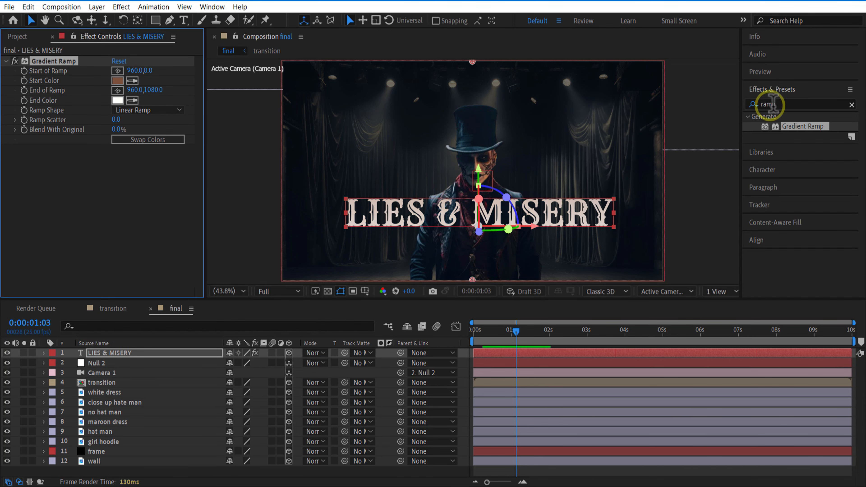
Apply the Drop Shadow effect to the LIES & MISERY title and set its shadow color to orange
click(795, 103)
key(BackSpace)
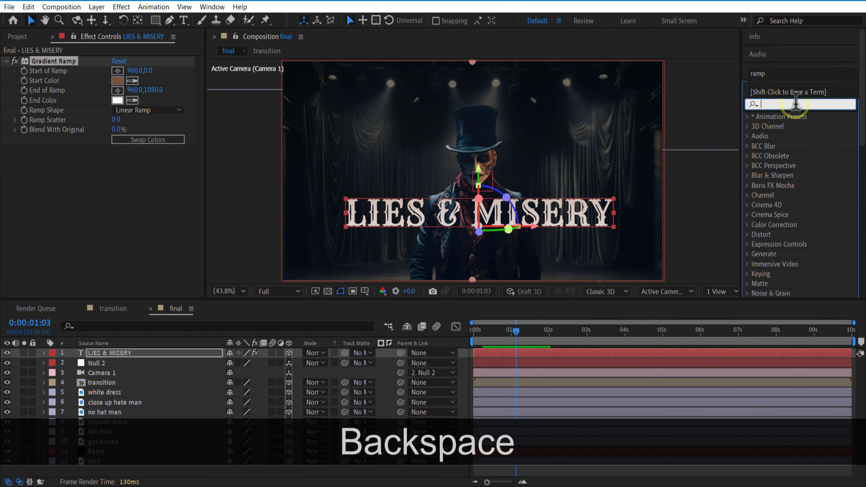
text(drop)
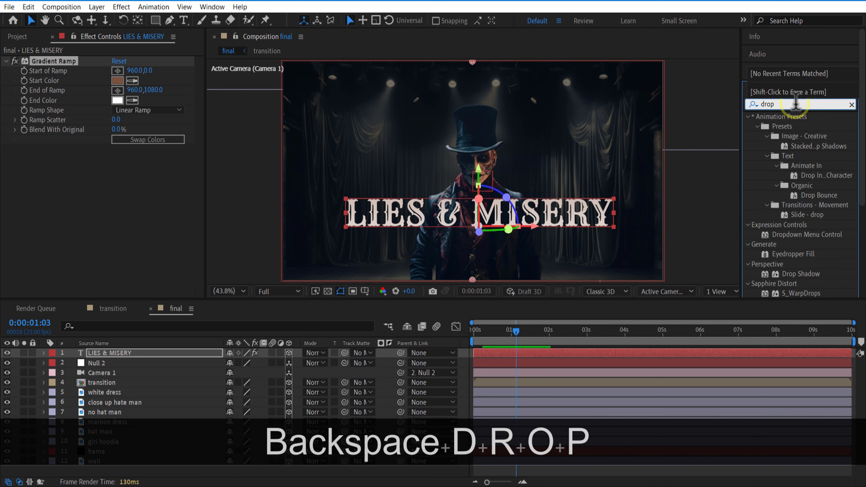
drag(798, 273, 140, 354)
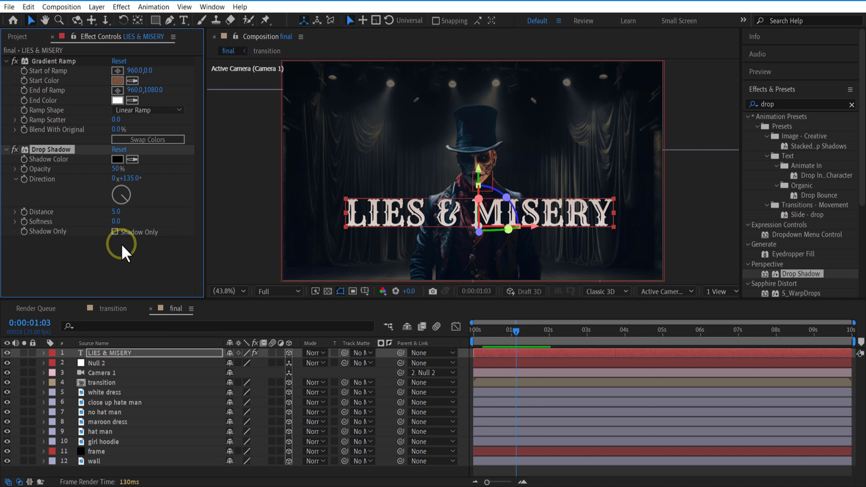
click(118, 159)
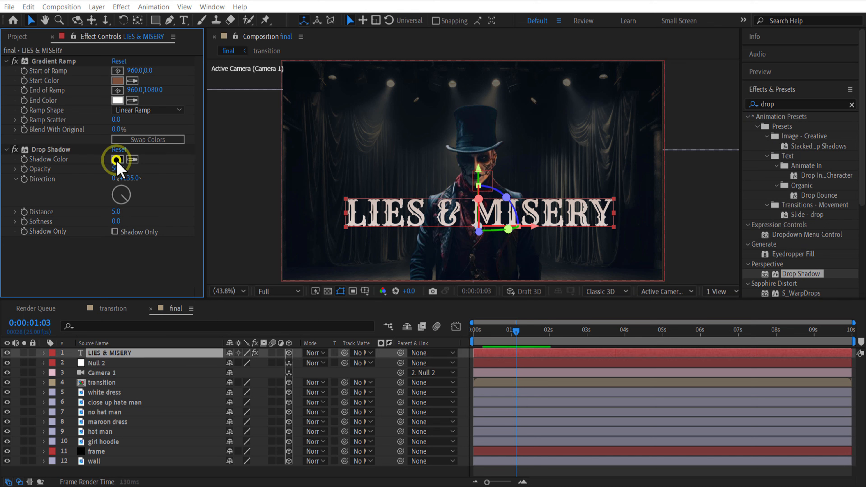
click(747, 279)
click(708, 146)
click(838, 143)
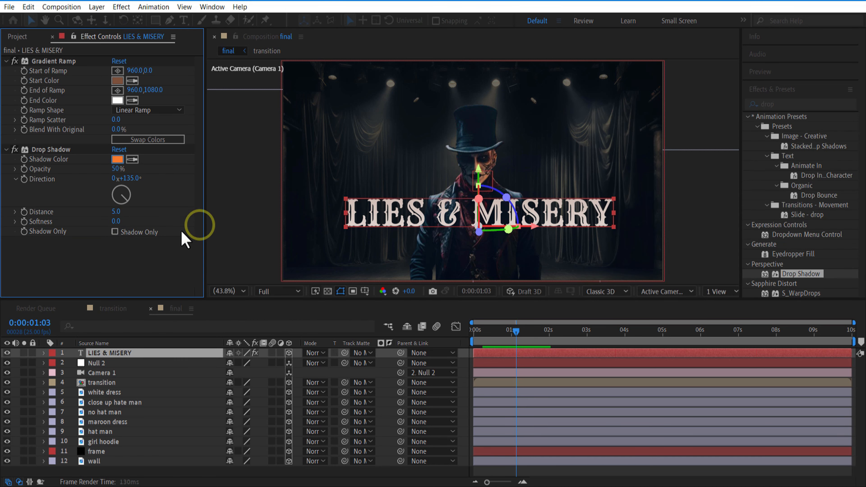
click(135, 254)
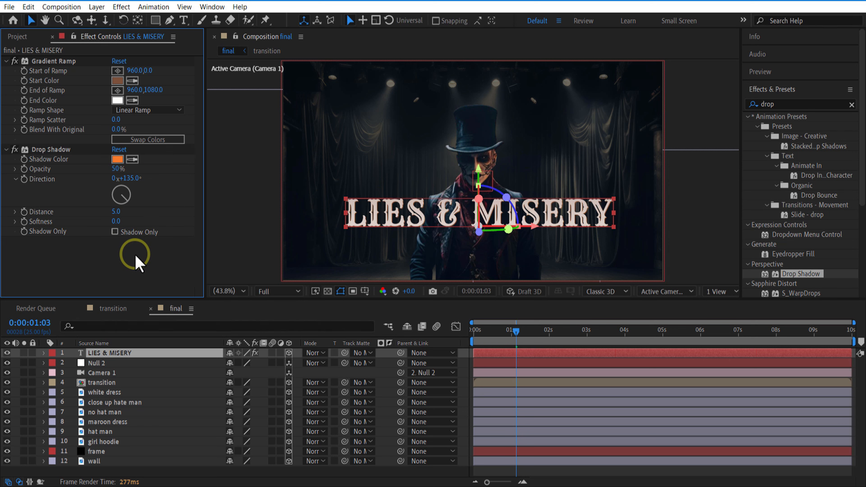
Set the title's drop shadow to a darker orange with 80% opacity, 165° direction, distance 11 and softness 6
drag(118, 168, 132, 169)
drag(117, 212, 128, 212)
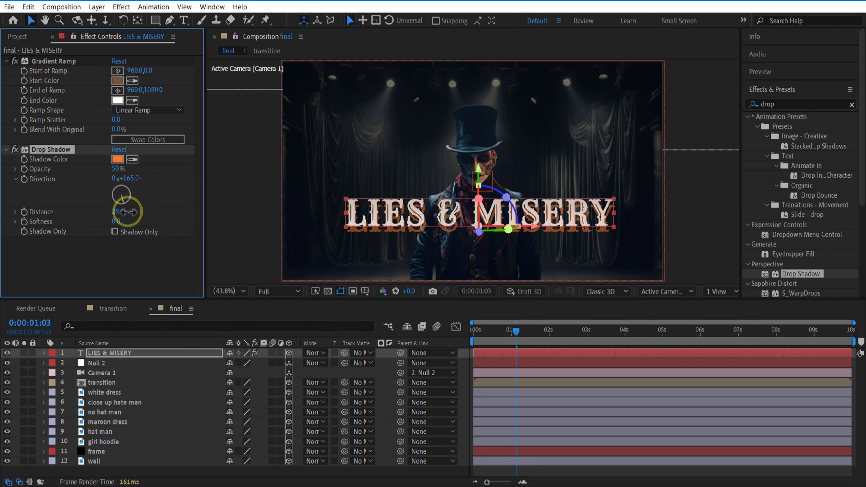
drag(134, 179, 171, 178)
drag(116, 211, 105, 211)
Shift the title slightly to the right by setting its X position to 1023.8, and collapse the layer's properties
click(133, 354)
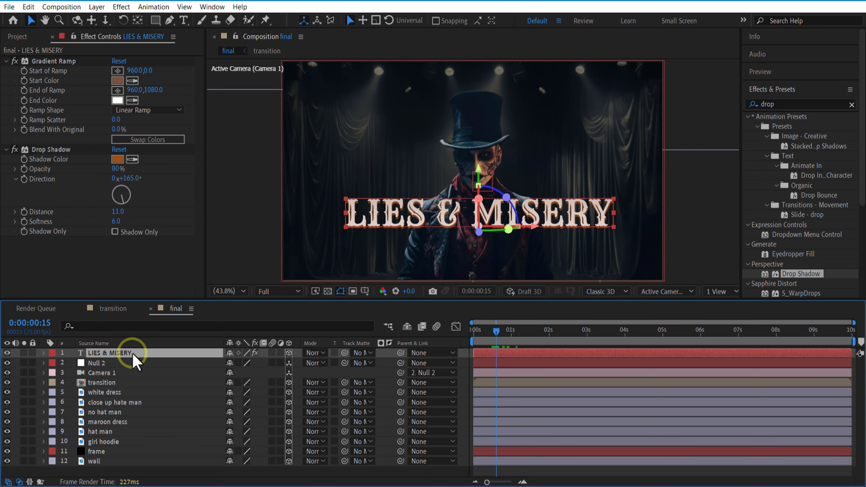
key(p)
drag(238, 363, 253, 364)
click(43, 354)
click(463, 386)
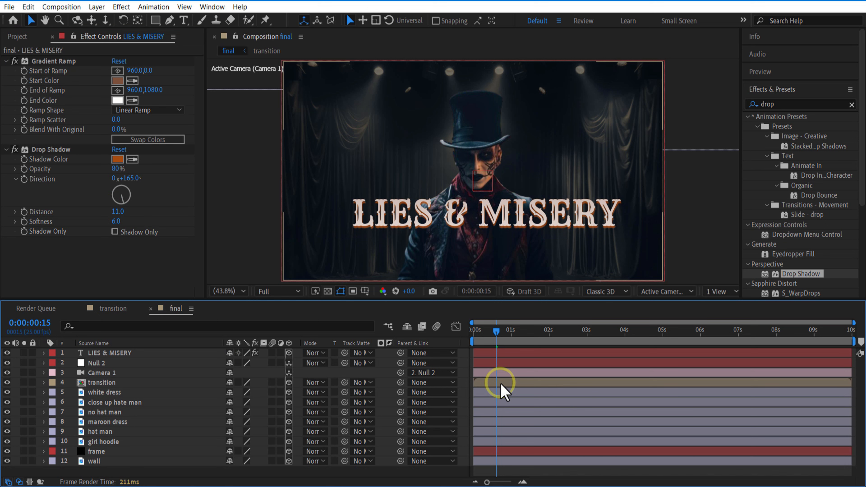
Apply the Deep Glow effect to the title and set its exposure to 0.05
click(783, 104)
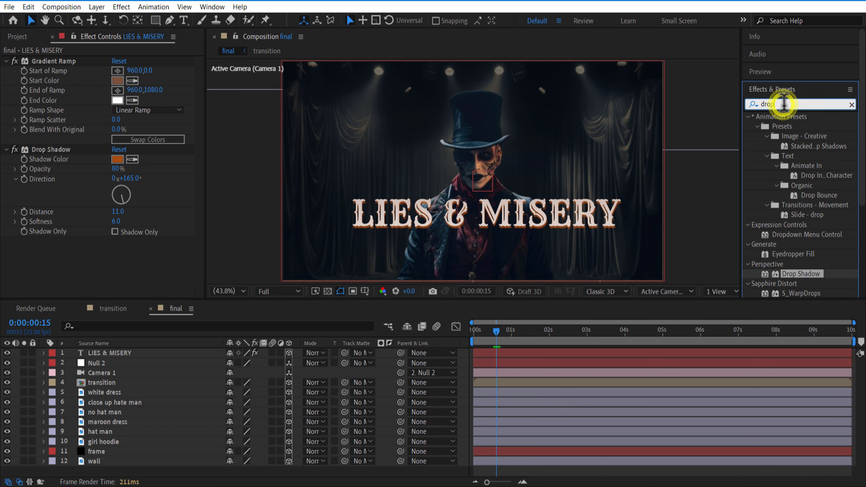
key(BackSpace)
key(BackSpace)
key(BackSpace)
key(BackSpace)
text(glow)
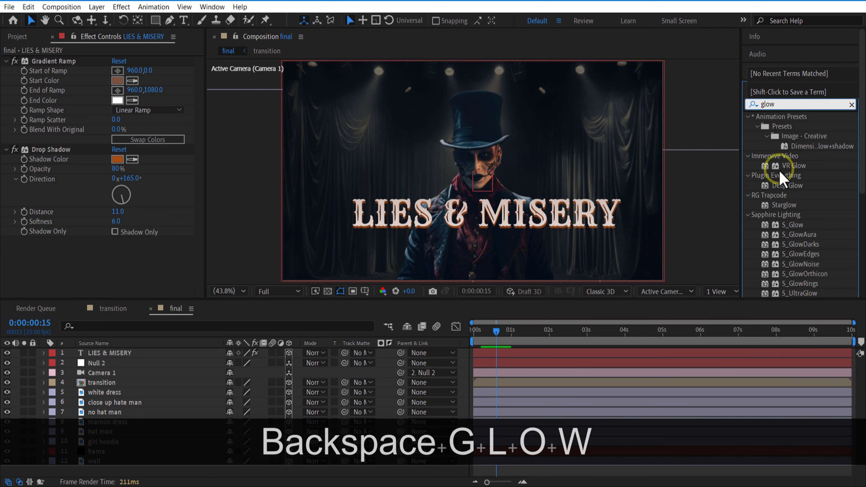
drag(783, 181, 116, 354)
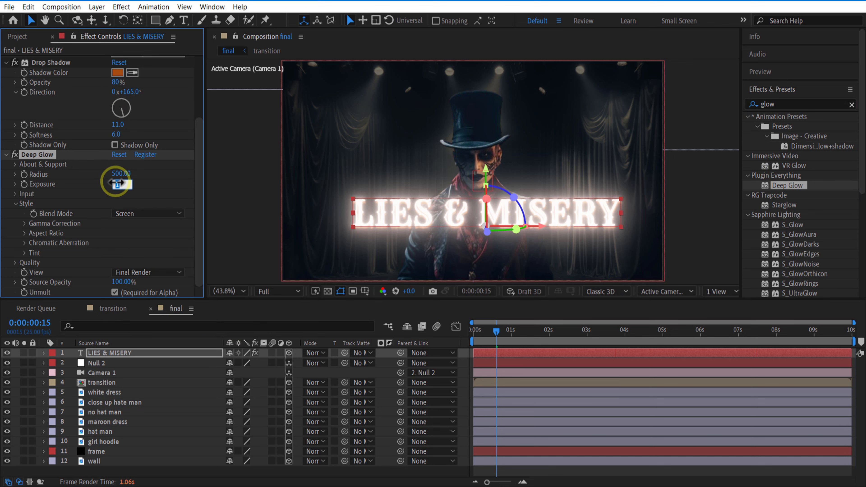
text(0.05)
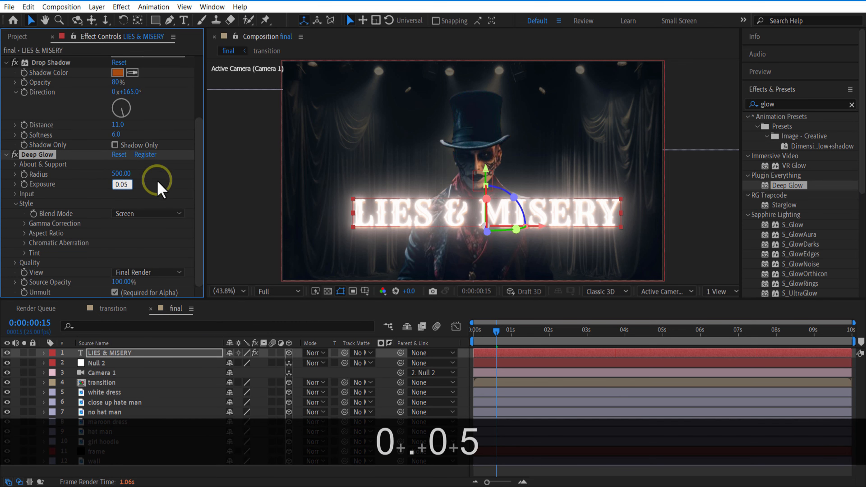
key(Return)
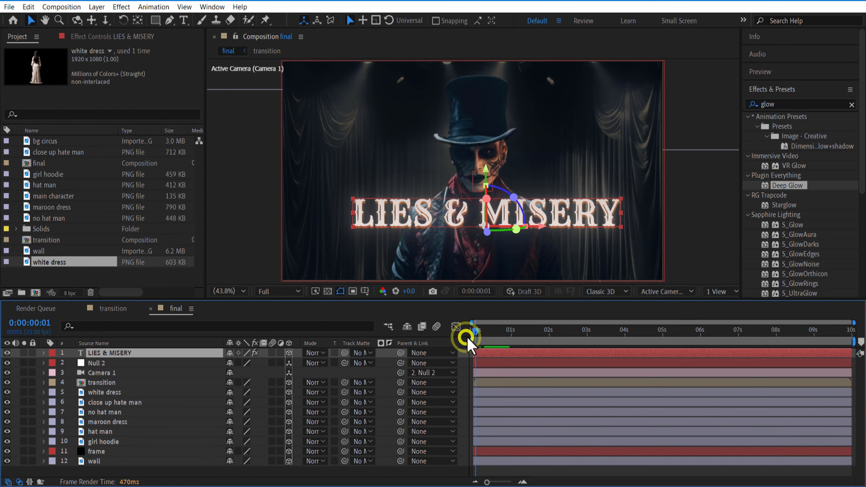
Add a Position text animator to the title and offset the letters downward to 0, 79
click(43, 353)
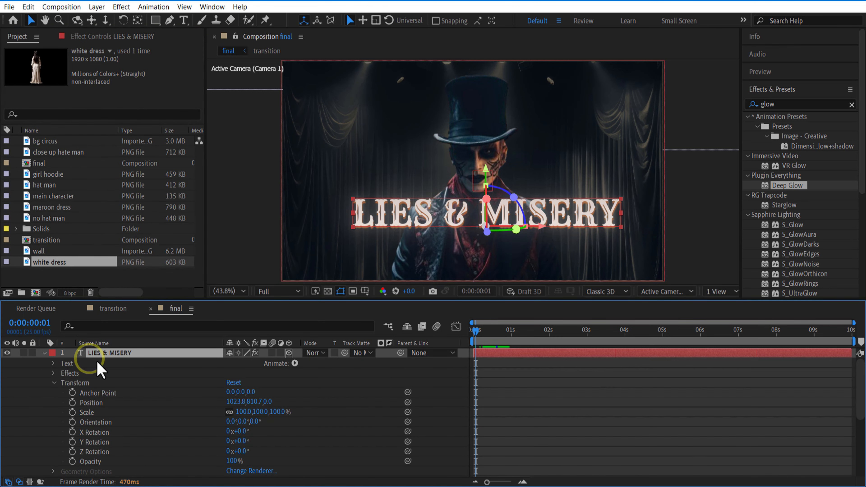
click(295, 364)
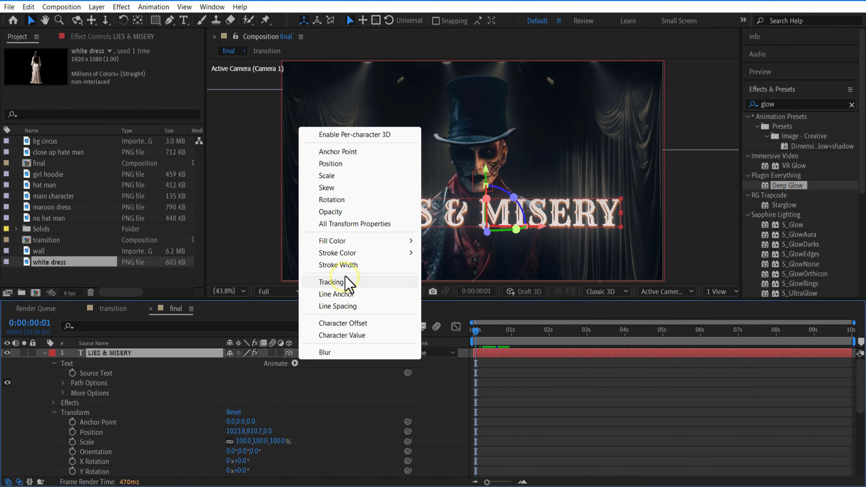
click(330, 165)
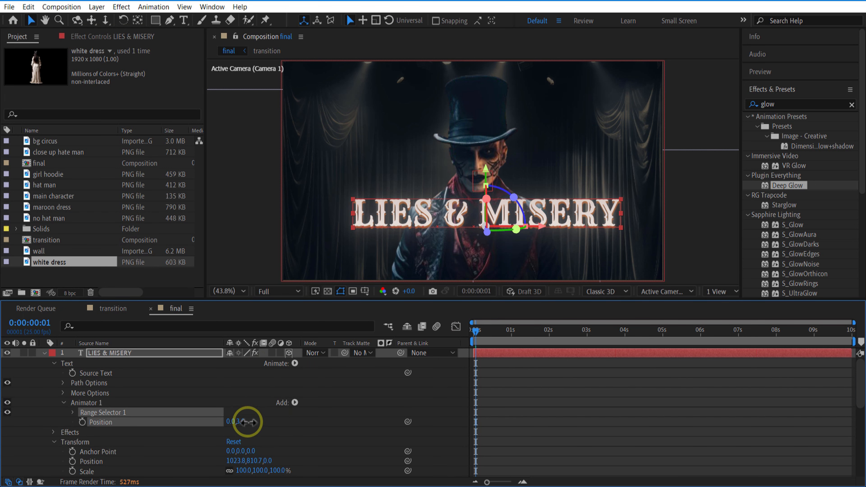
drag(249, 423, 284, 423)
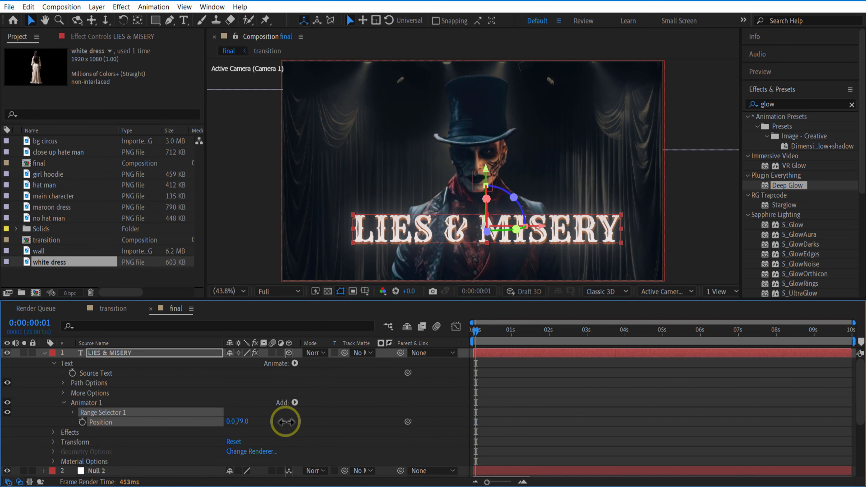
Add an Opacity property to the title's text animator and set it to 0%
click(295, 402)
mouse_move(323, 406)
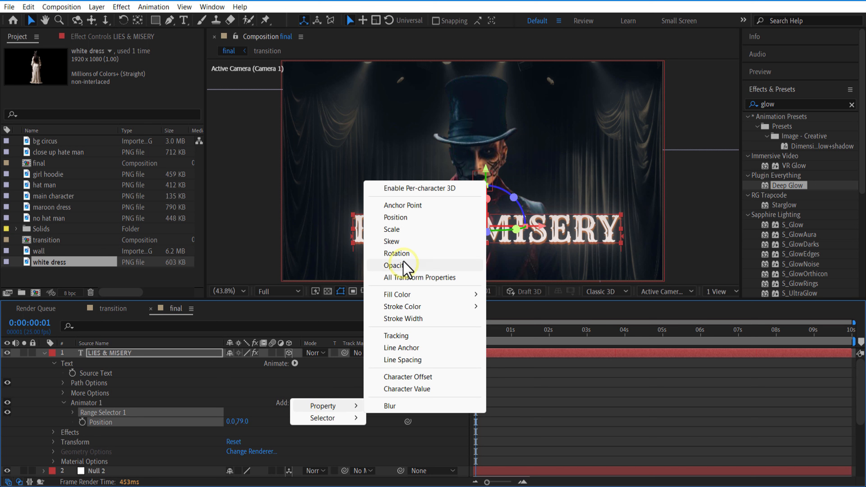
click(396, 265)
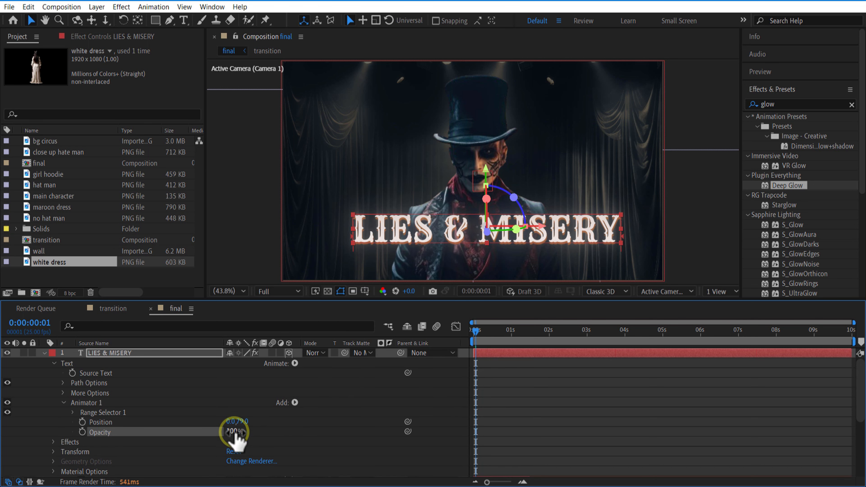
drag(232, 432, 38, 434)
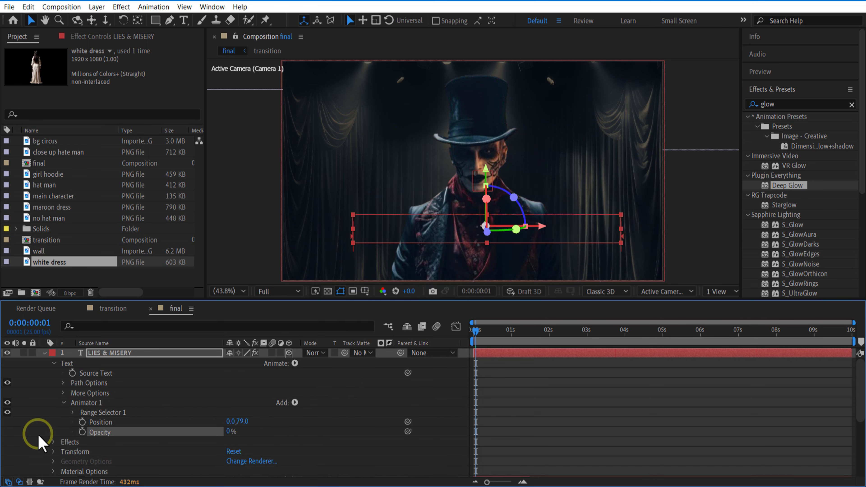
Keyframe the animator's Range Selector offset at 0% on 0:00:00:01 and increase it at 0:00:01:11 to reveal the letters
click(73, 413)
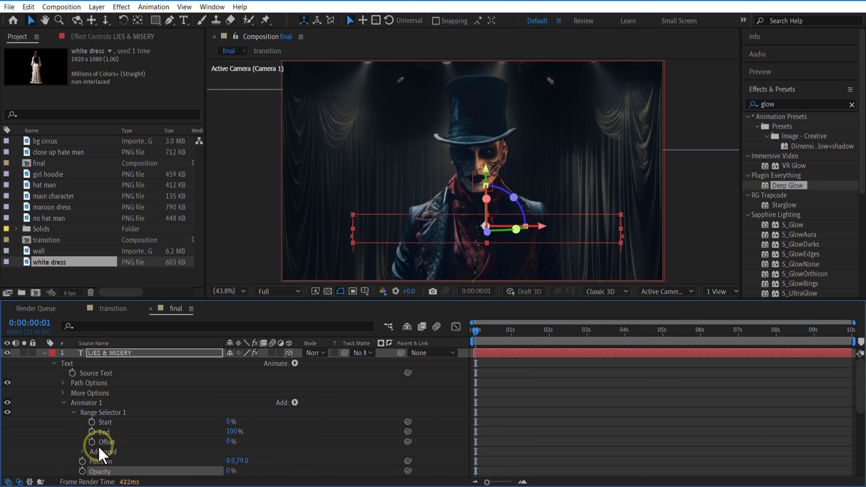
click(91, 441)
drag(508, 340, 528, 345)
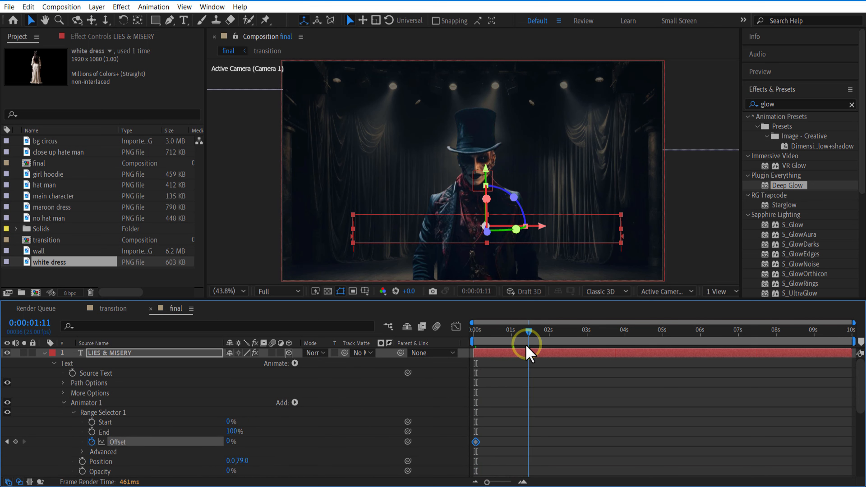
mouse_move(270, 445)
mouse_down()
mouse_move(226, 445)
mouse_move(367, 437)
mouse_up()
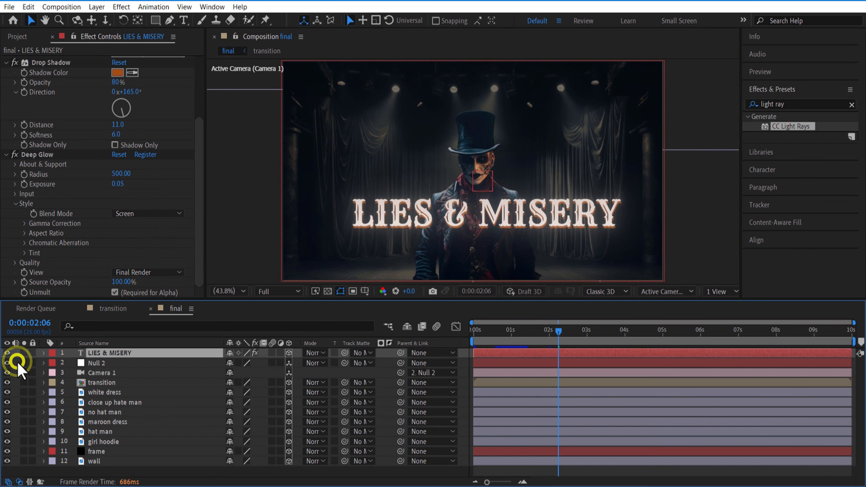
Create an adjustment layer above the title and apply CC Light Rays to it
click(17, 362)
right_click(15, 354)
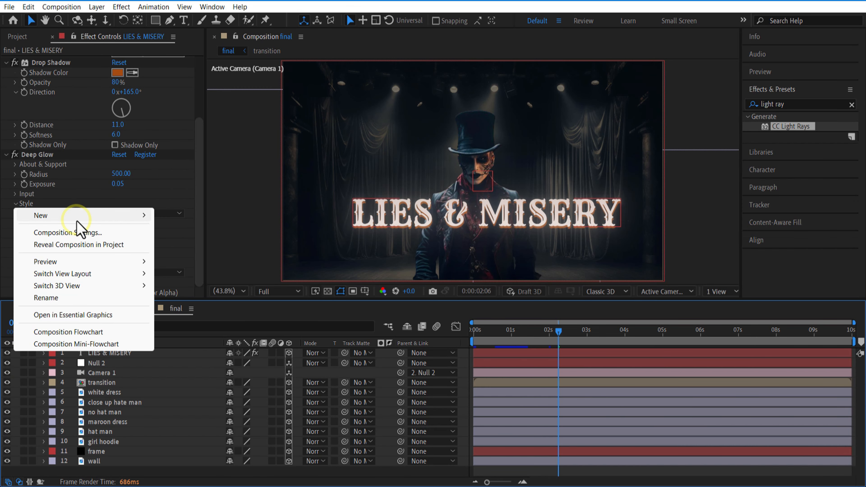
mouse_move(78, 217)
click(222, 305)
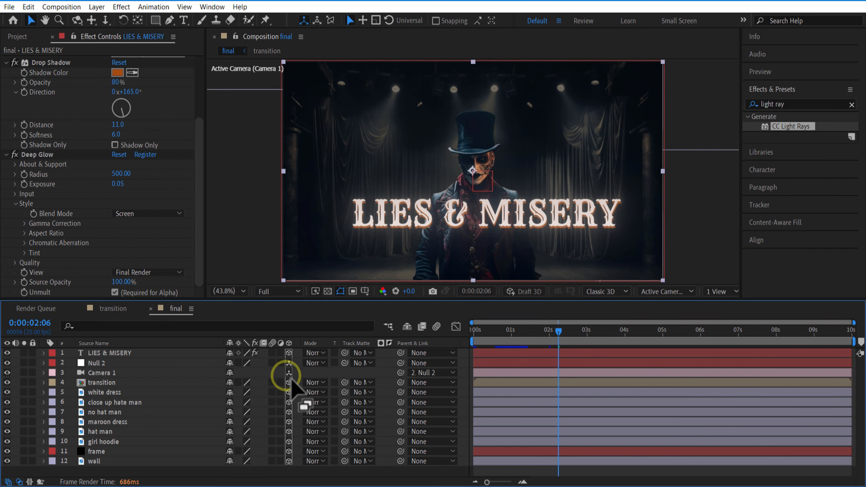
drag(789, 135, 140, 354)
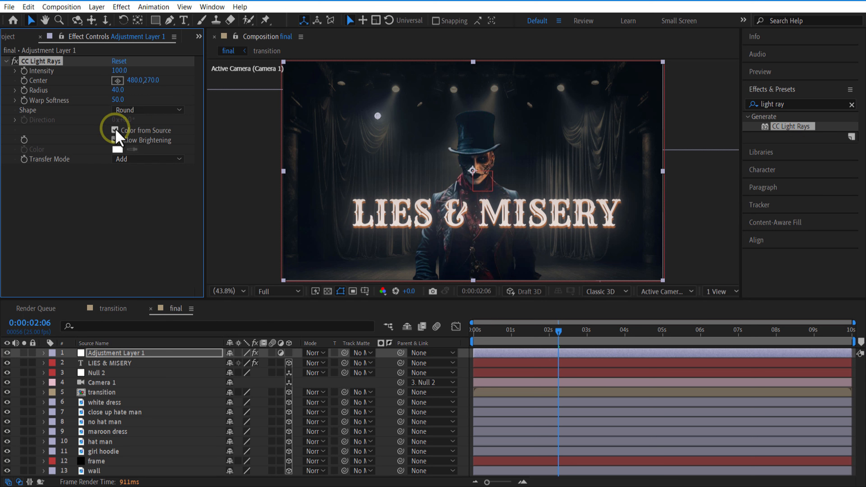
Turn off Color from Source for the light rays and set their color to blue-violet 310AF7
click(117, 150)
click(777, 186)
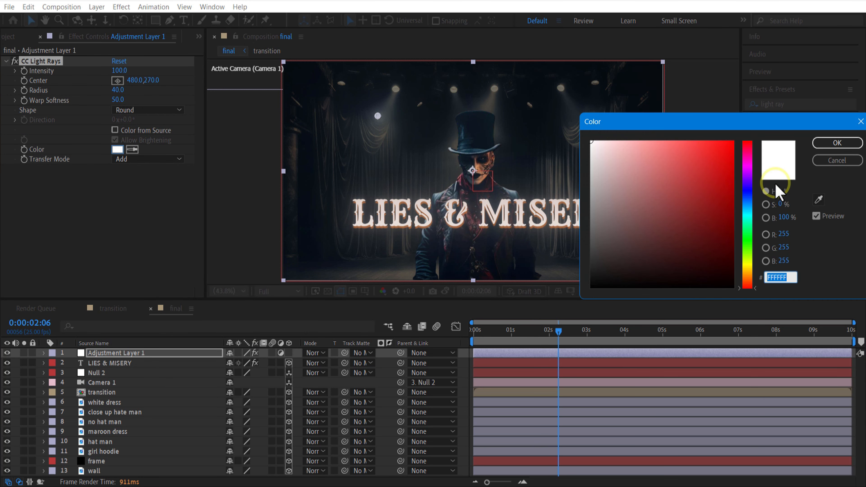
click(750, 187)
click(727, 148)
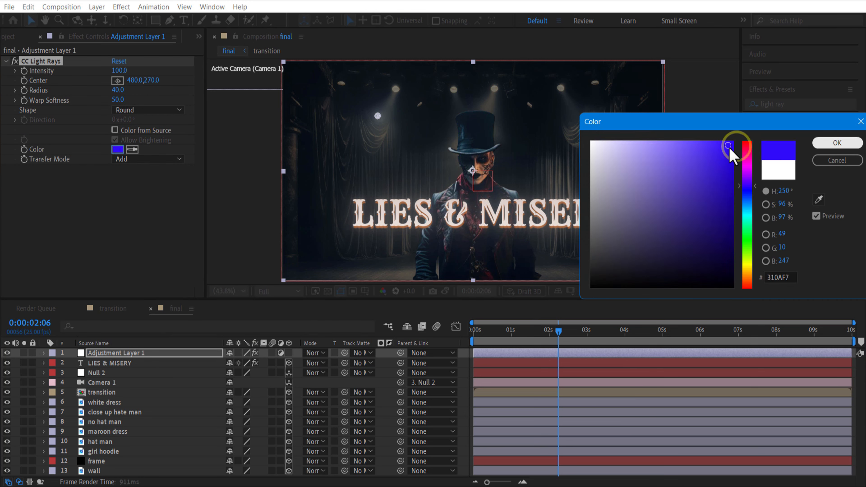
Place the light center just outside the picture's left edge at about -49.7, 681, with radius 59.1 and Square shape
drag(377, 116, 277, 187)
click(16, 91)
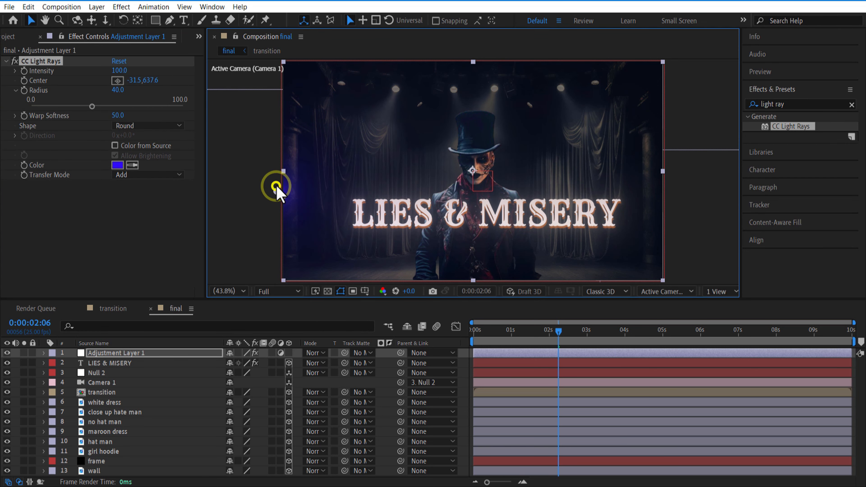
drag(92, 106, 117, 113)
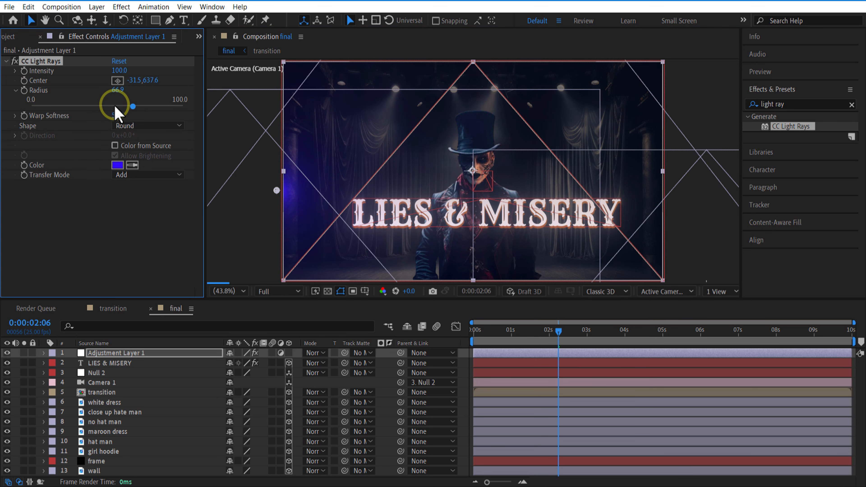
click(140, 131)
click(142, 150)
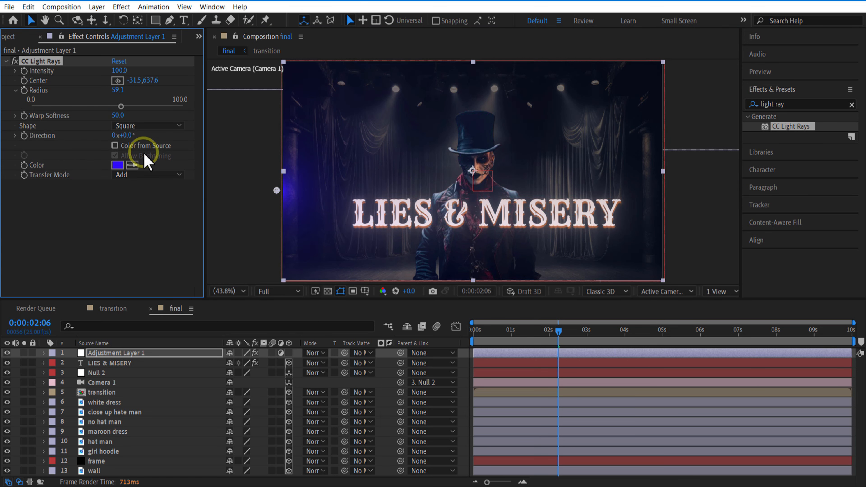
Duplicate the CC Light Rays effect and move the copy's center beyond the picture's right edge, at about 1968.7, 678.7
click(56, 61)
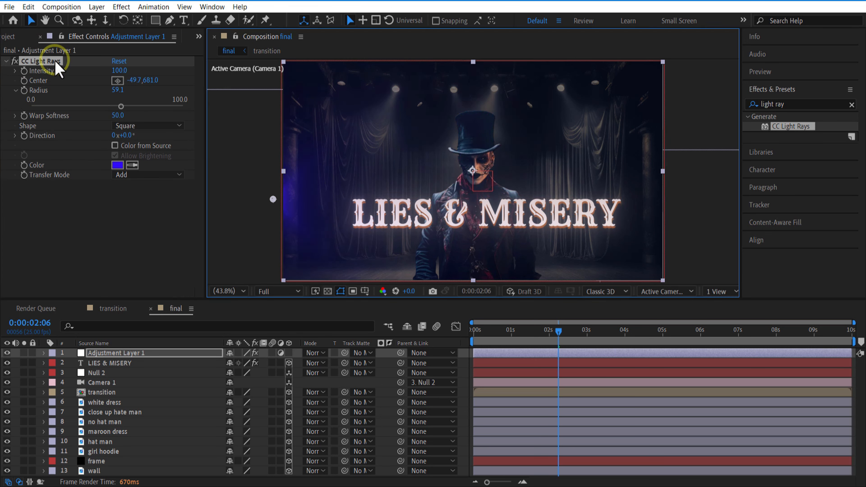
key(ctrl+d)
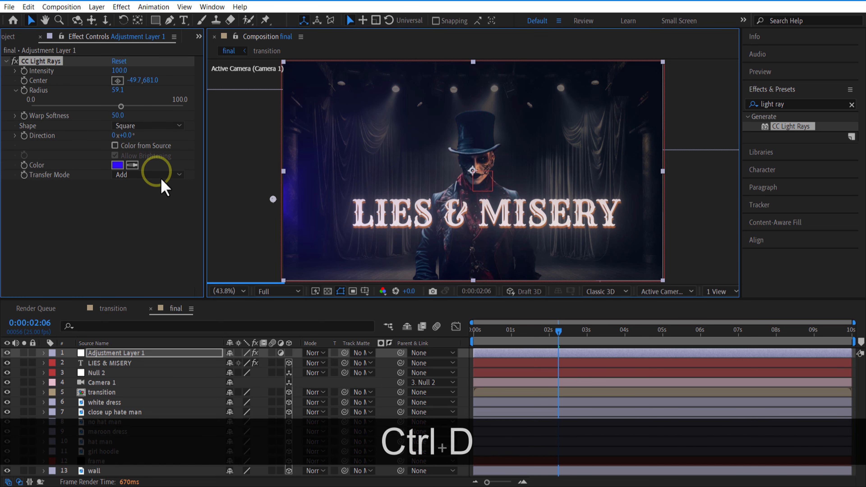
drag(274, 199, 670, 201)
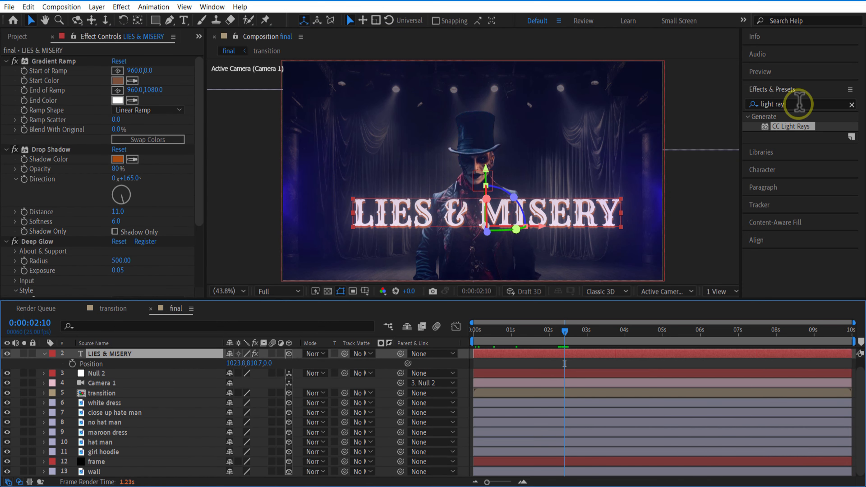
Apply Wave Warp to the title with wave height 3 and wave width 100, and check the result at about 0:00:01:21
click(799, 104)
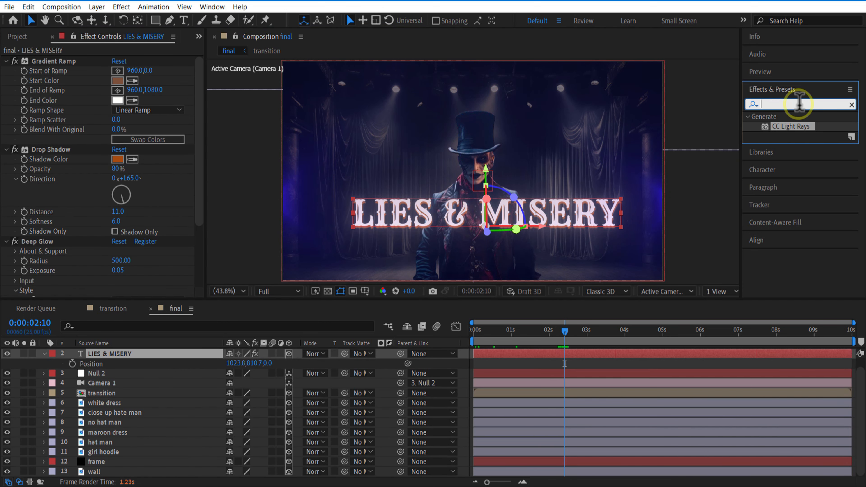
text(wave)
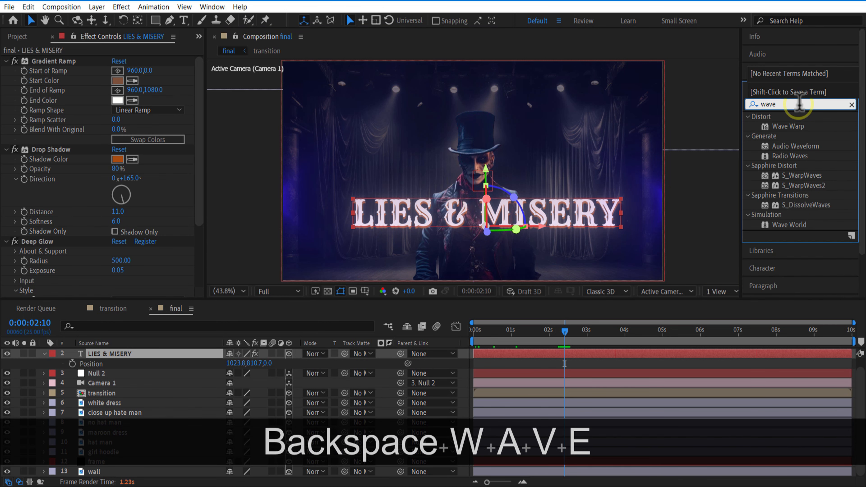
drag(796, 132, 143, 360)
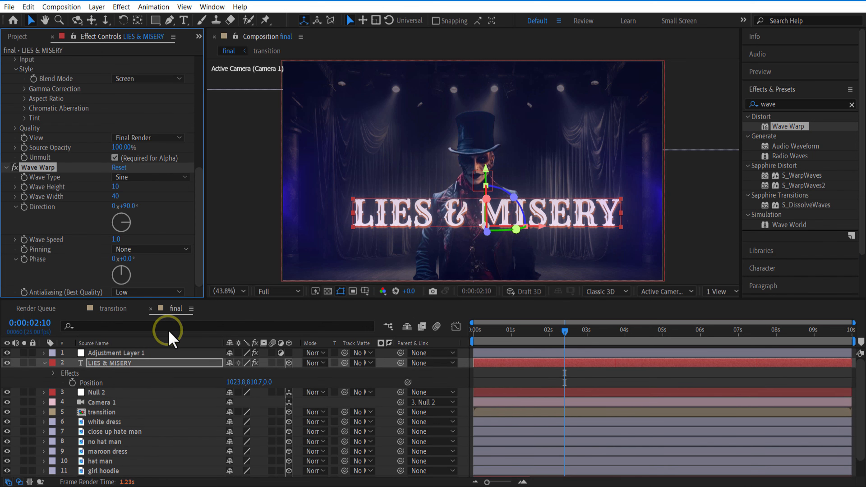
click(116, 187)
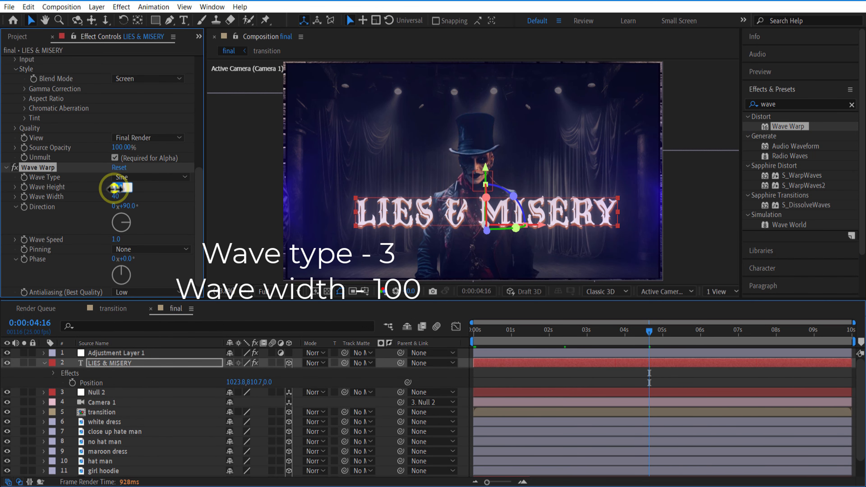
text(3)
key(Return)
click(559, 332)
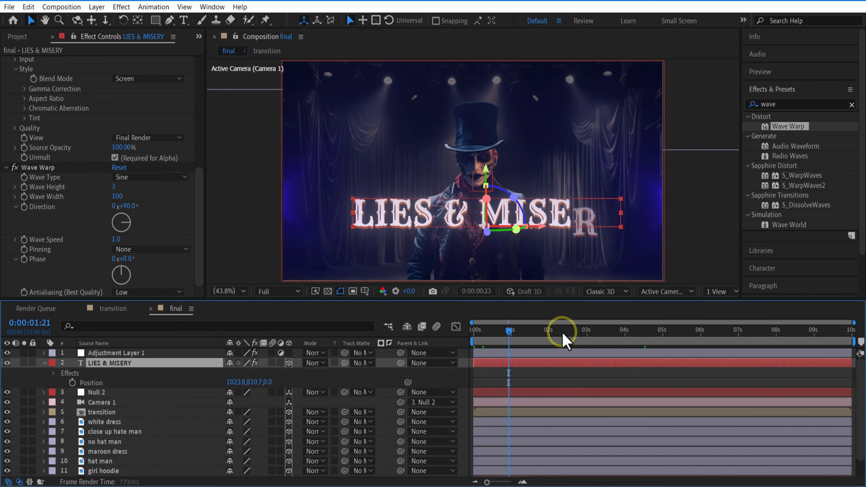